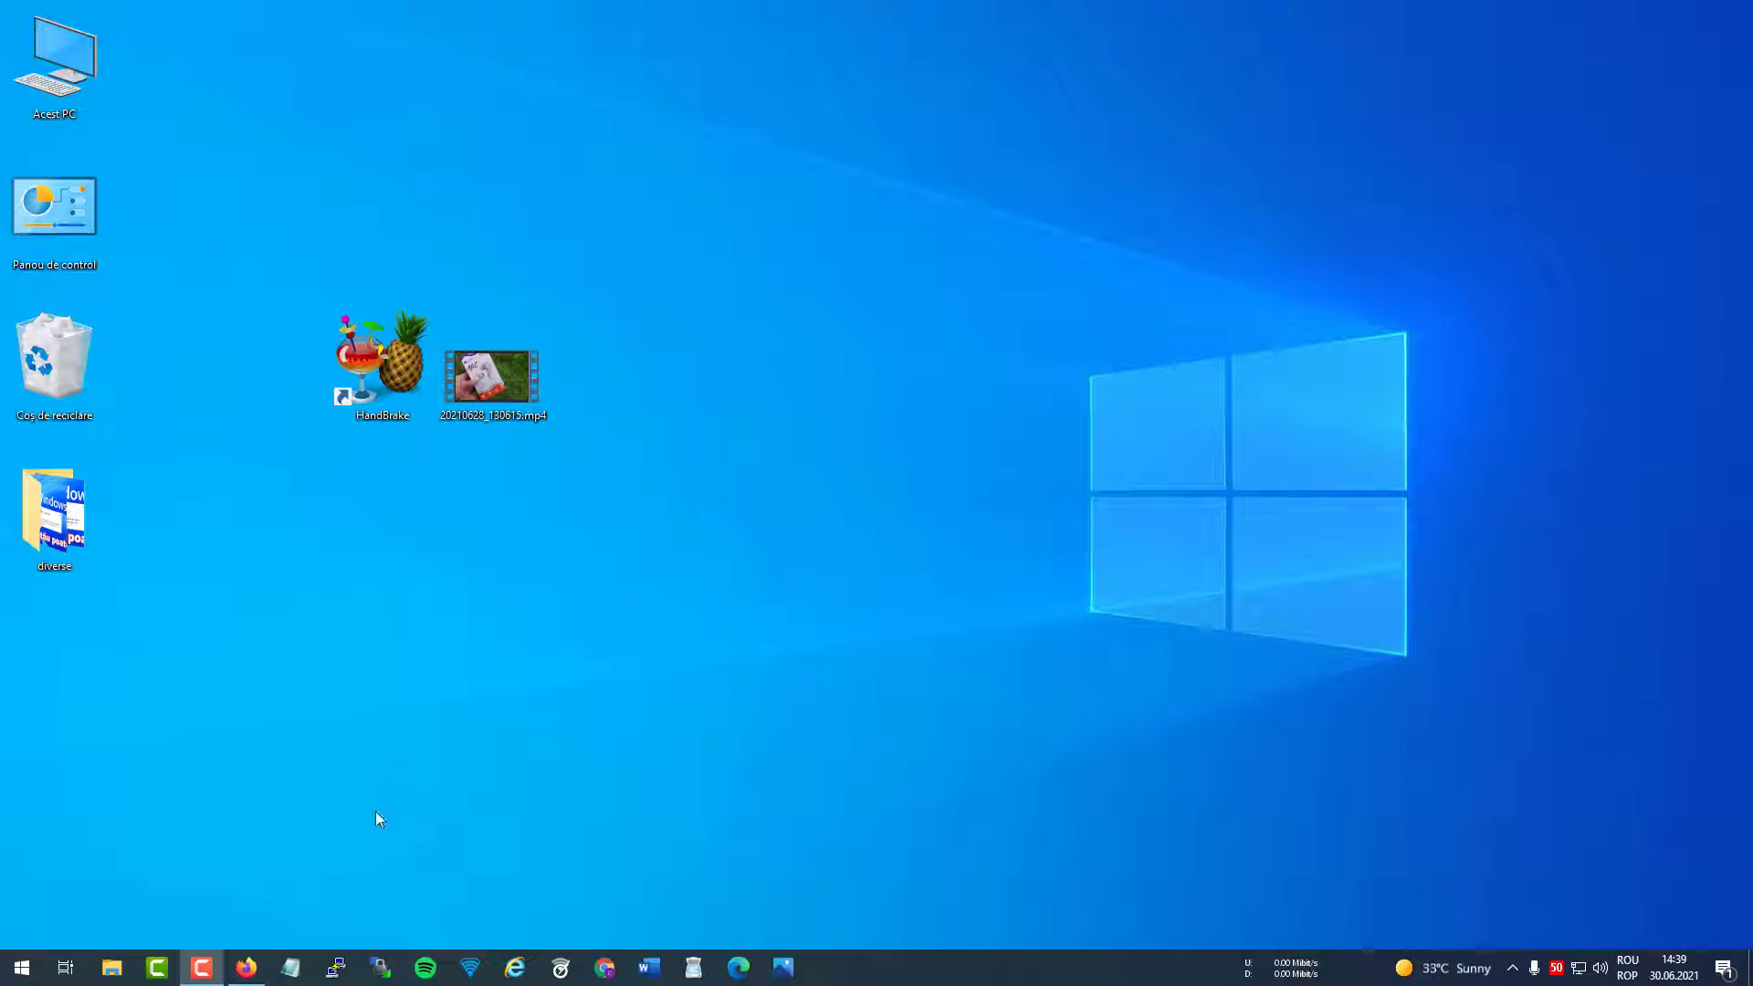
# Switch to Firefox to view the HandBrake download page, and return to the desktop
pyautogui.click(246, 967)
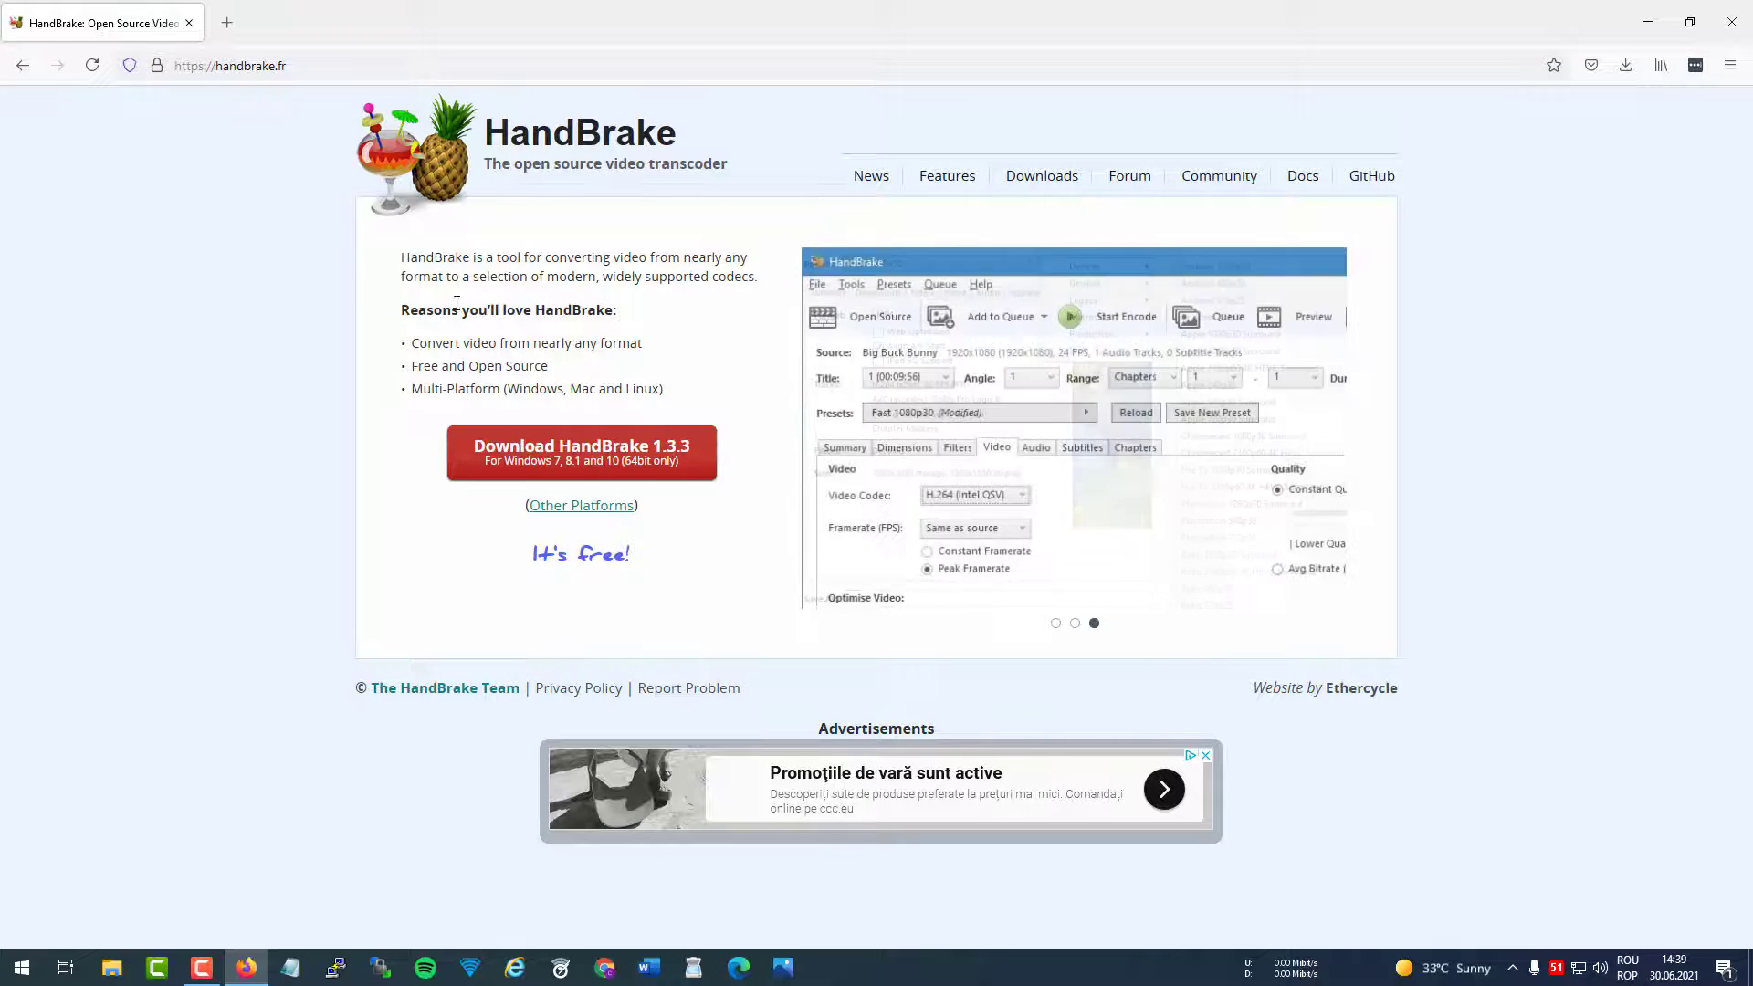
pyautogui.click(1649, 21)
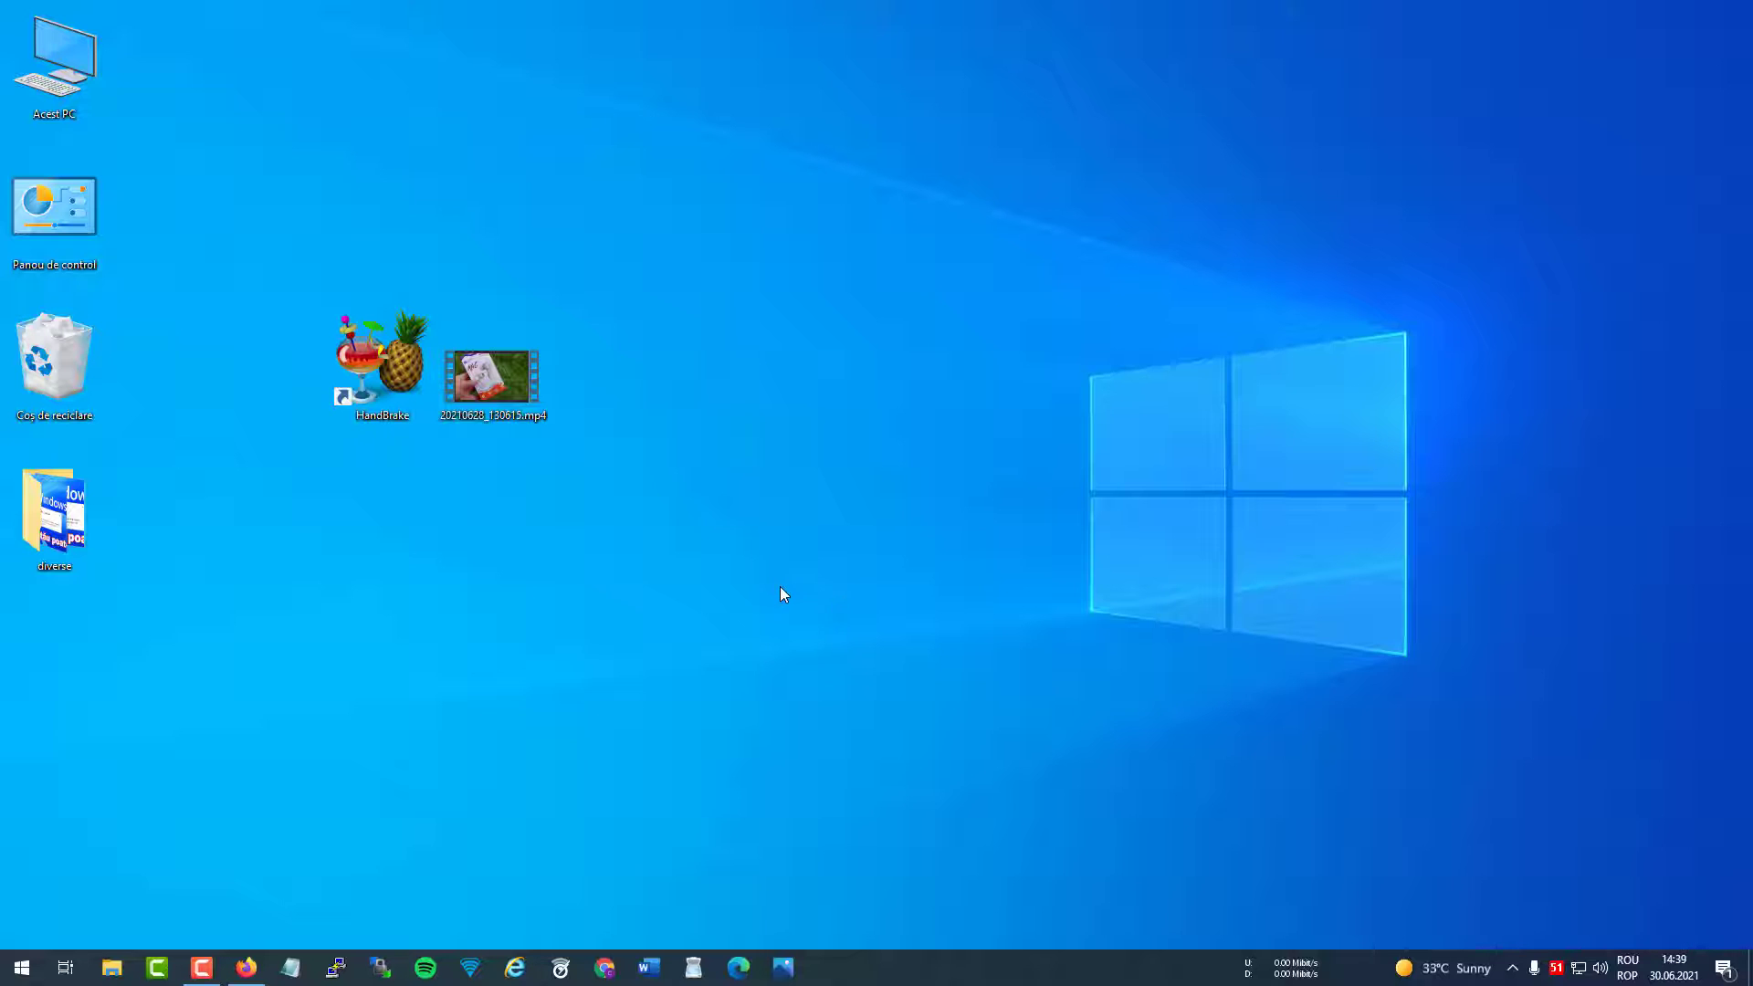
# Launch HandBrake and load the desktop video 20210628_130615.mp4 as the source
pyautogui.click(404, 378)
pyautogui.click(791, 519)
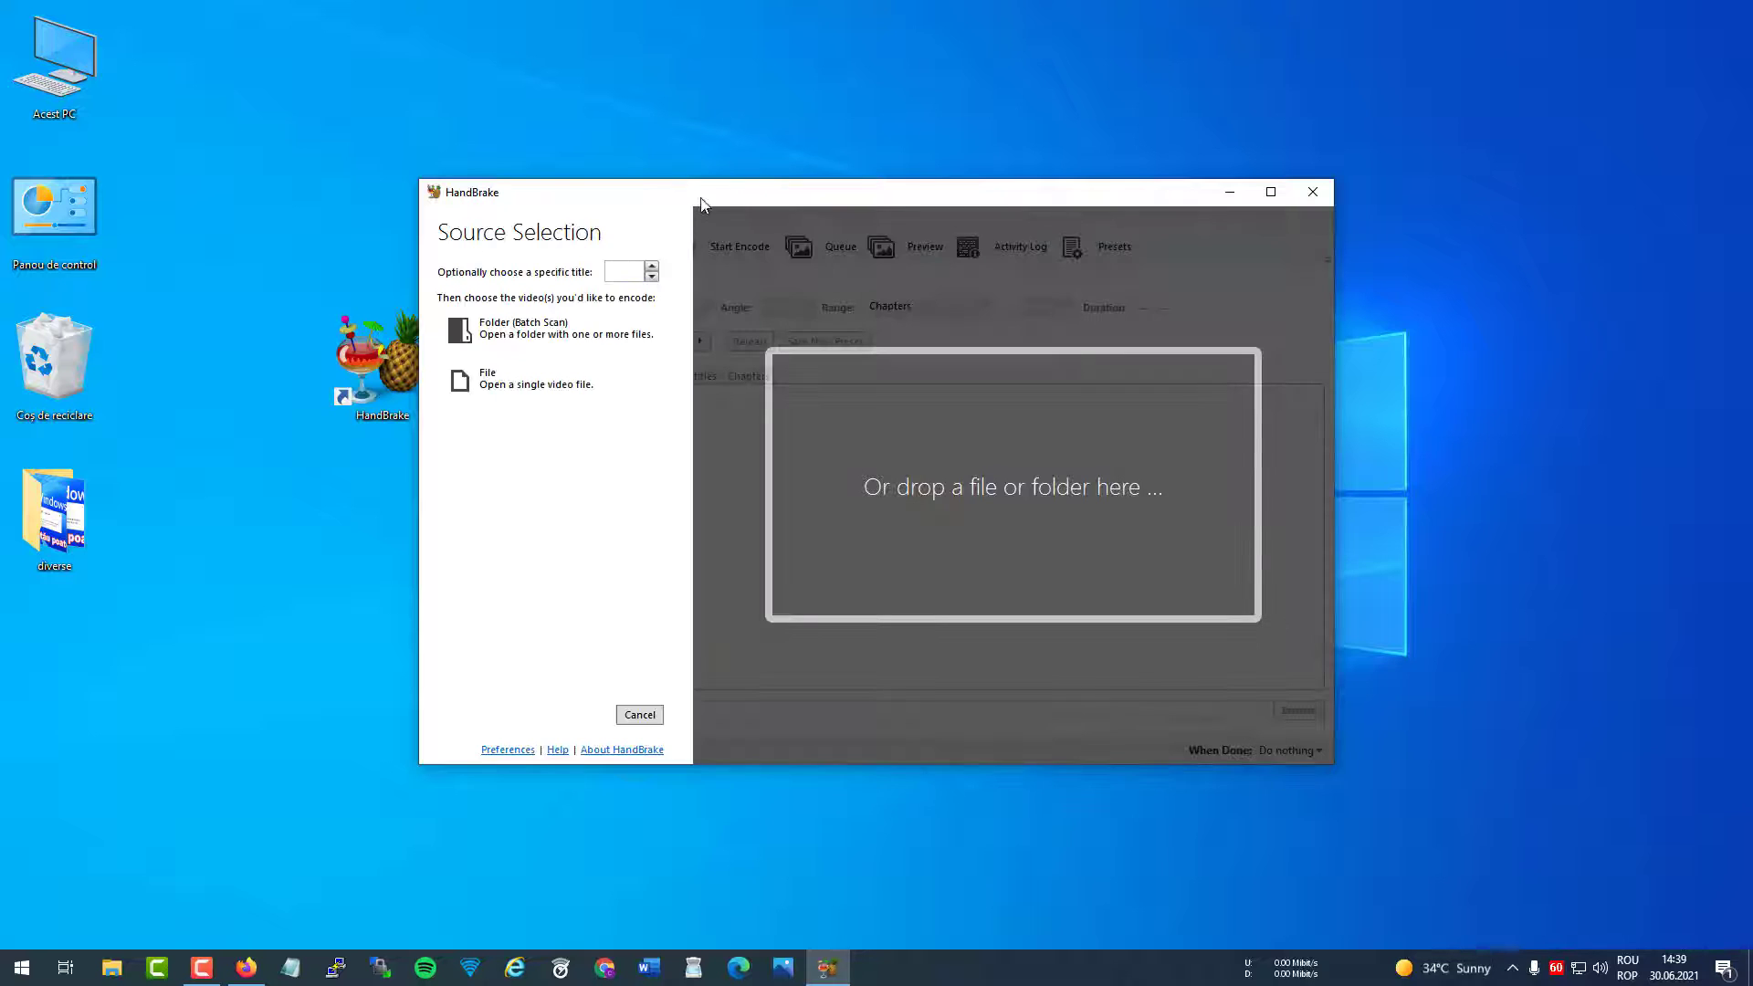
pyautogui.moveTo(703, 193); pyautogui.dragTo(836, 193)
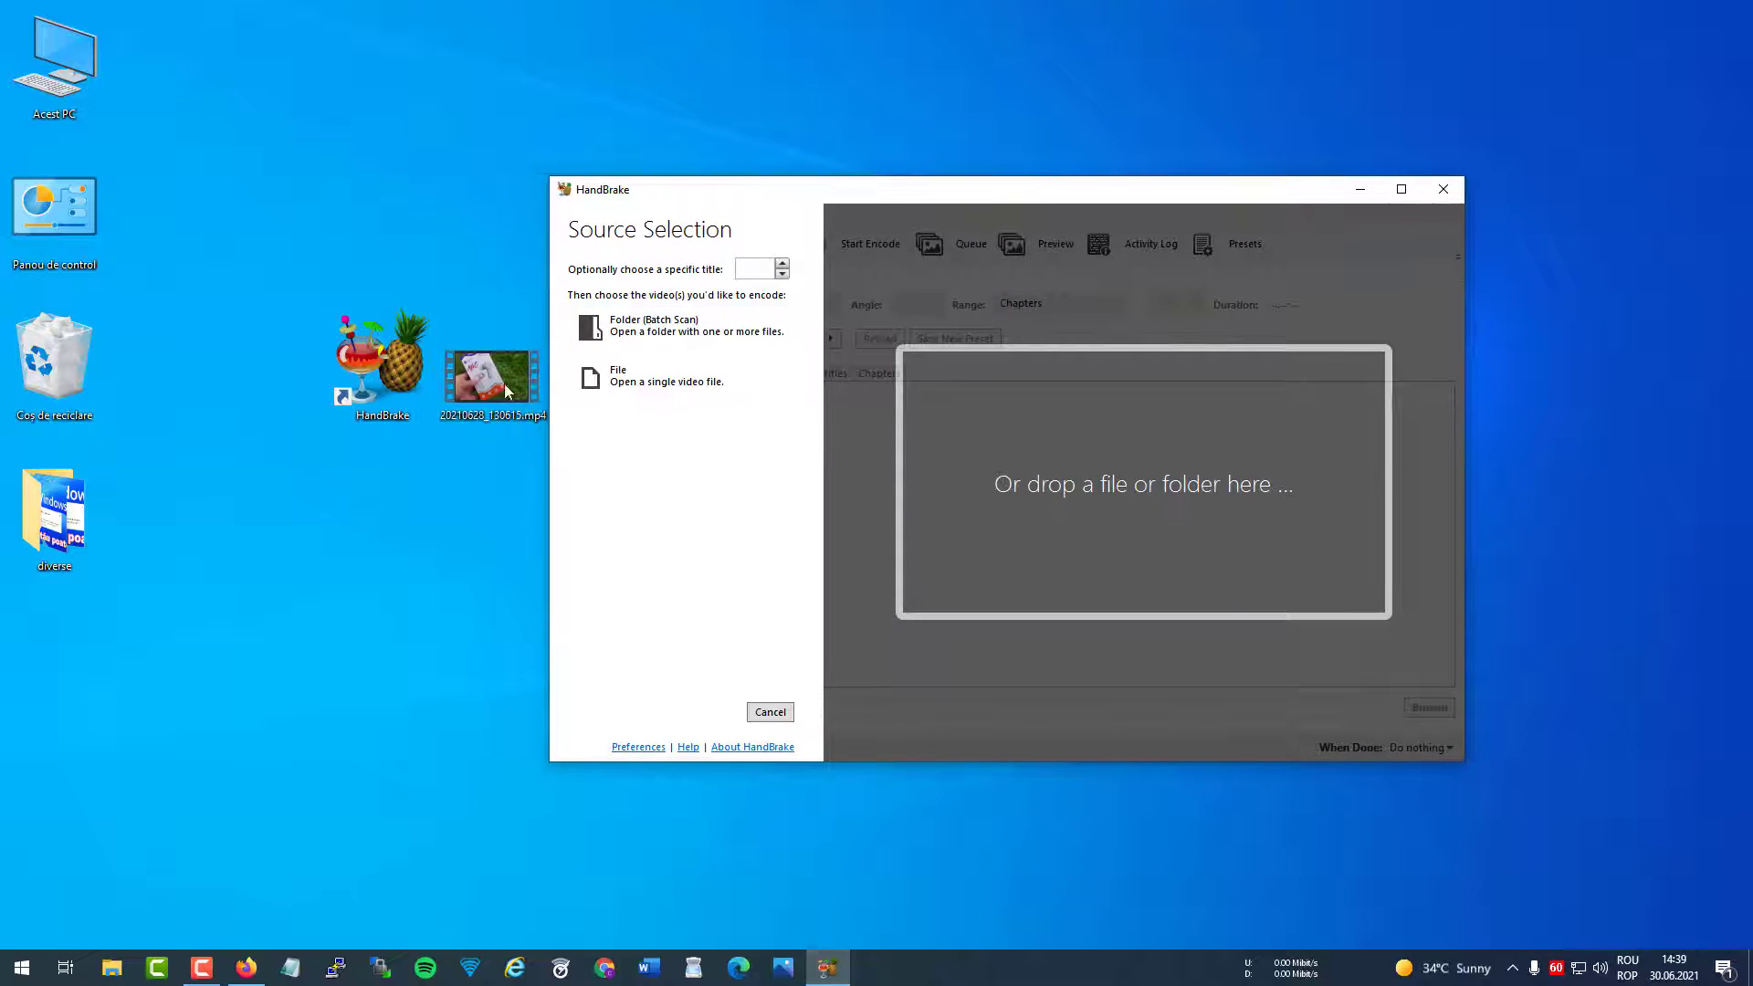
pyautogui.click(489, 377)
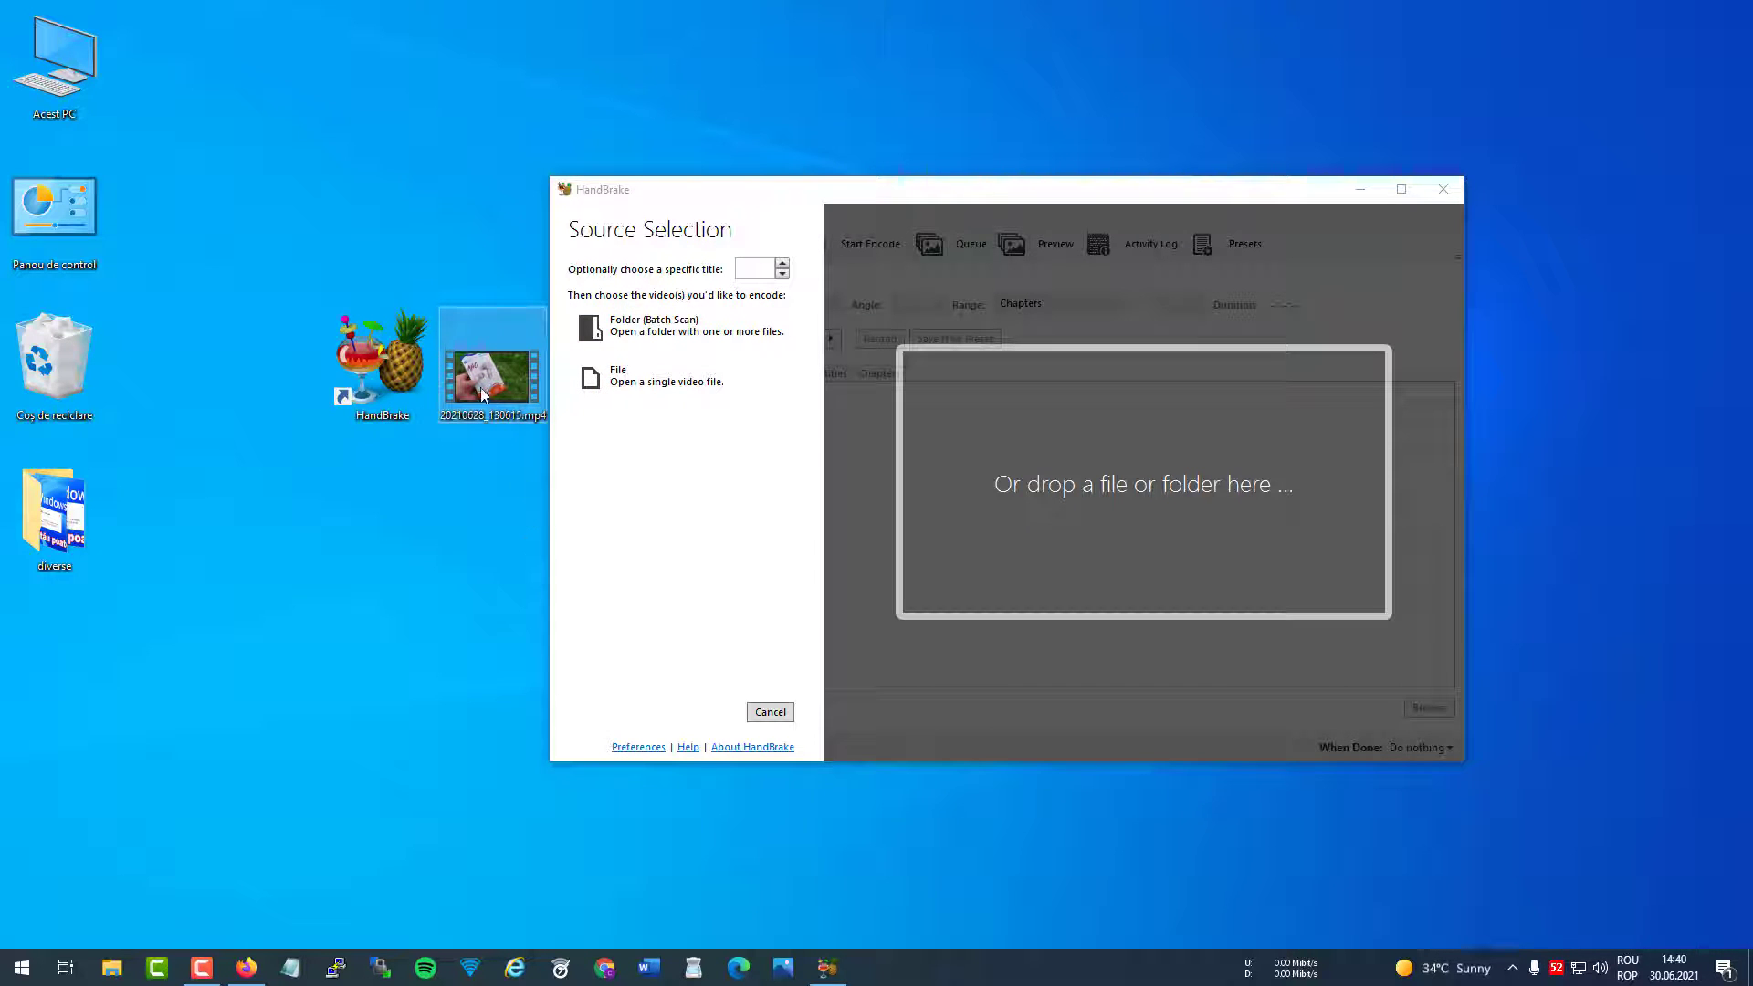
pyautogui.moveTo(509, 420); pyautogui.dragTo(1084, 481)
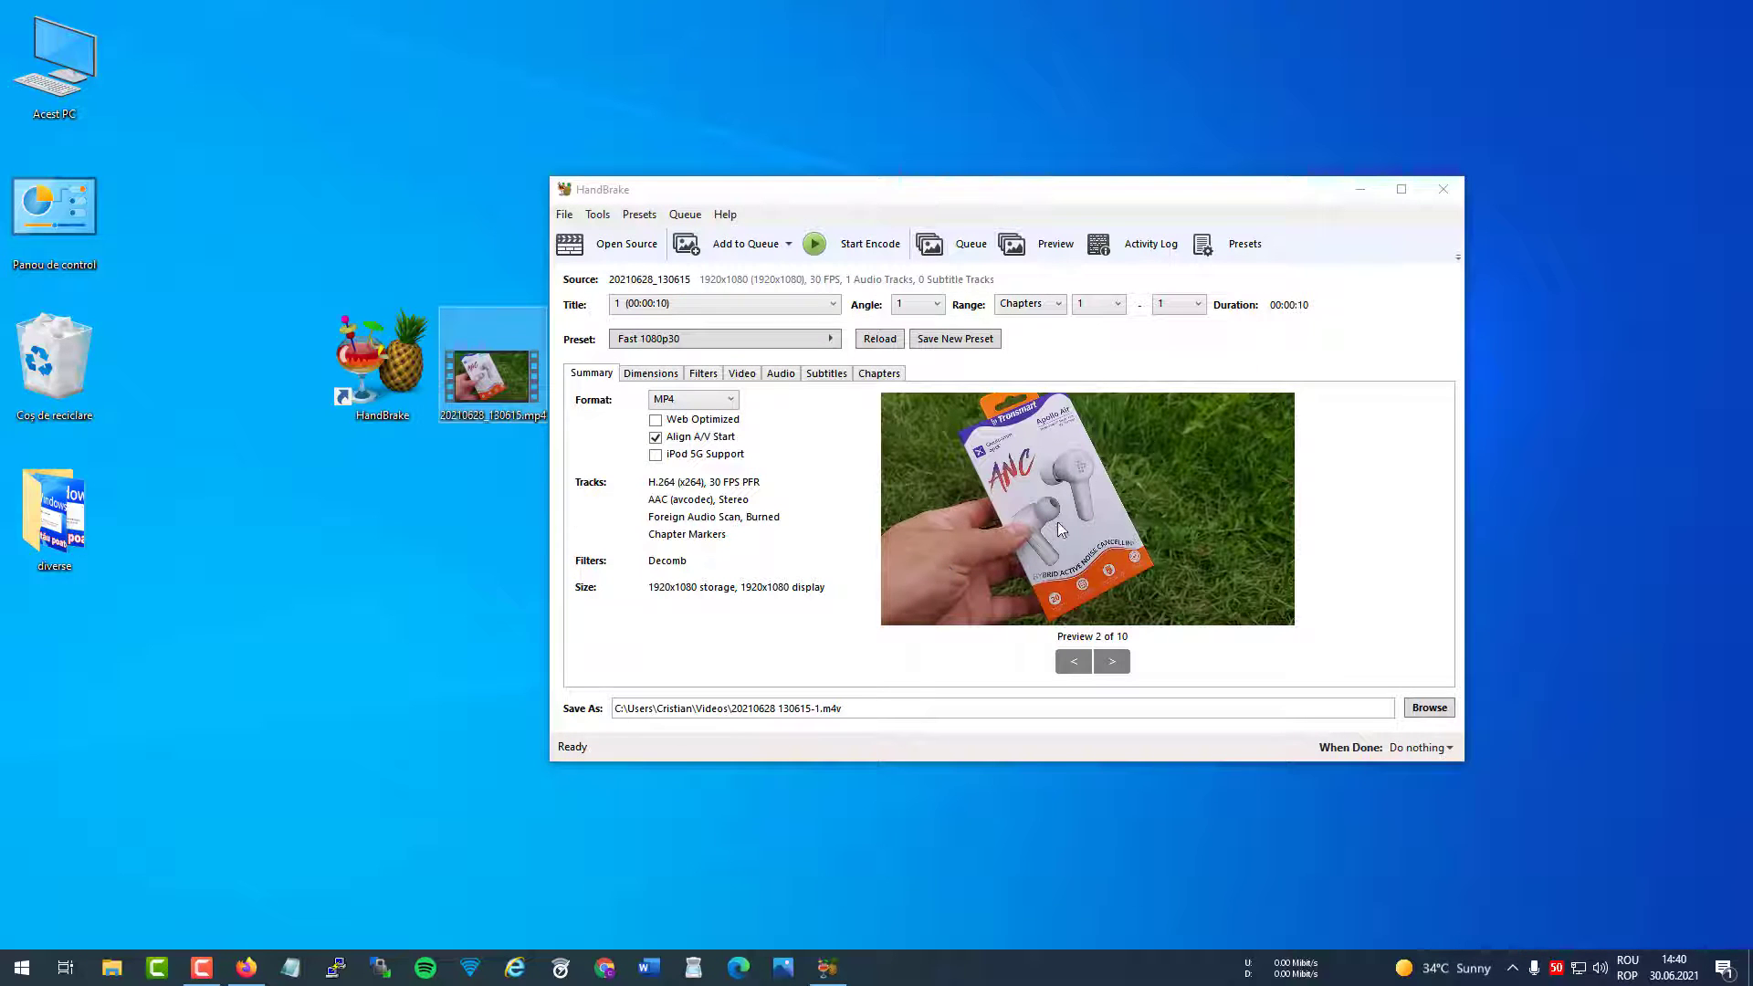
# Browse forward and back through the preview frames of the loaded video
pyautogui.click(1112, 661)
pyautogui.click(1112, 661)
pyautogui.click(1120, 664)
pyautogui.click(1089, 665)
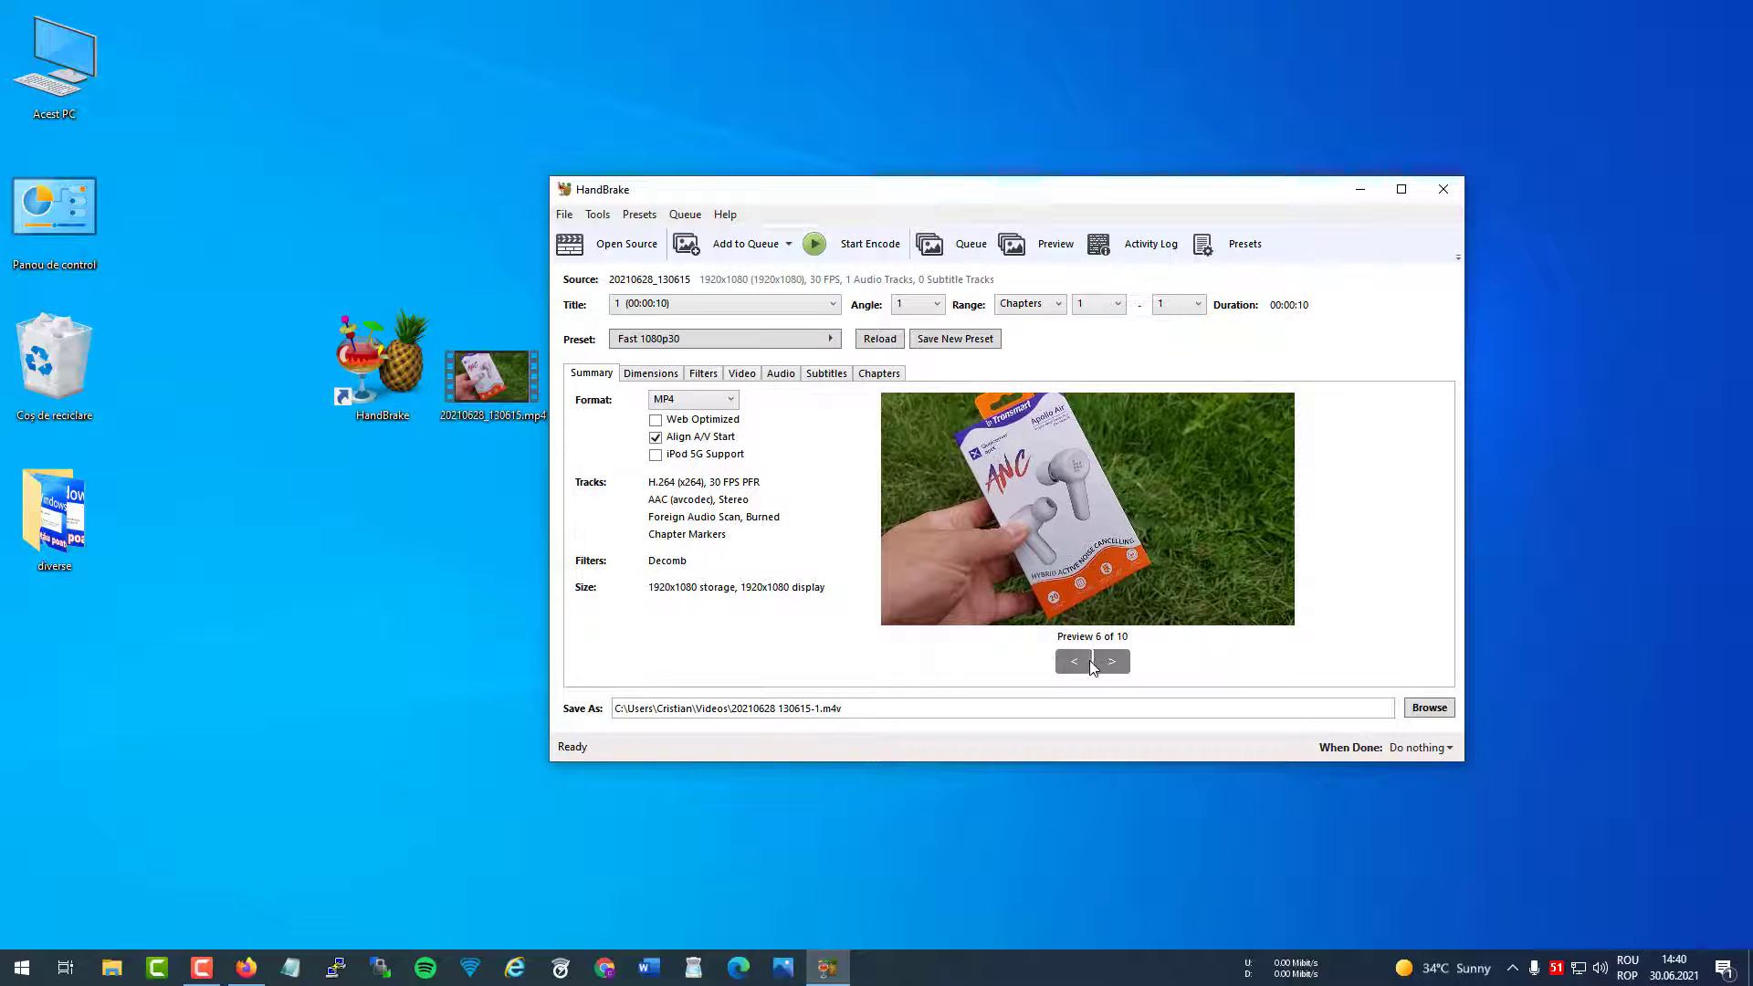
pyautogui.click(1090, 665)
pyautogui.click(1089, 665)
pyautogui.click(1087, 659)
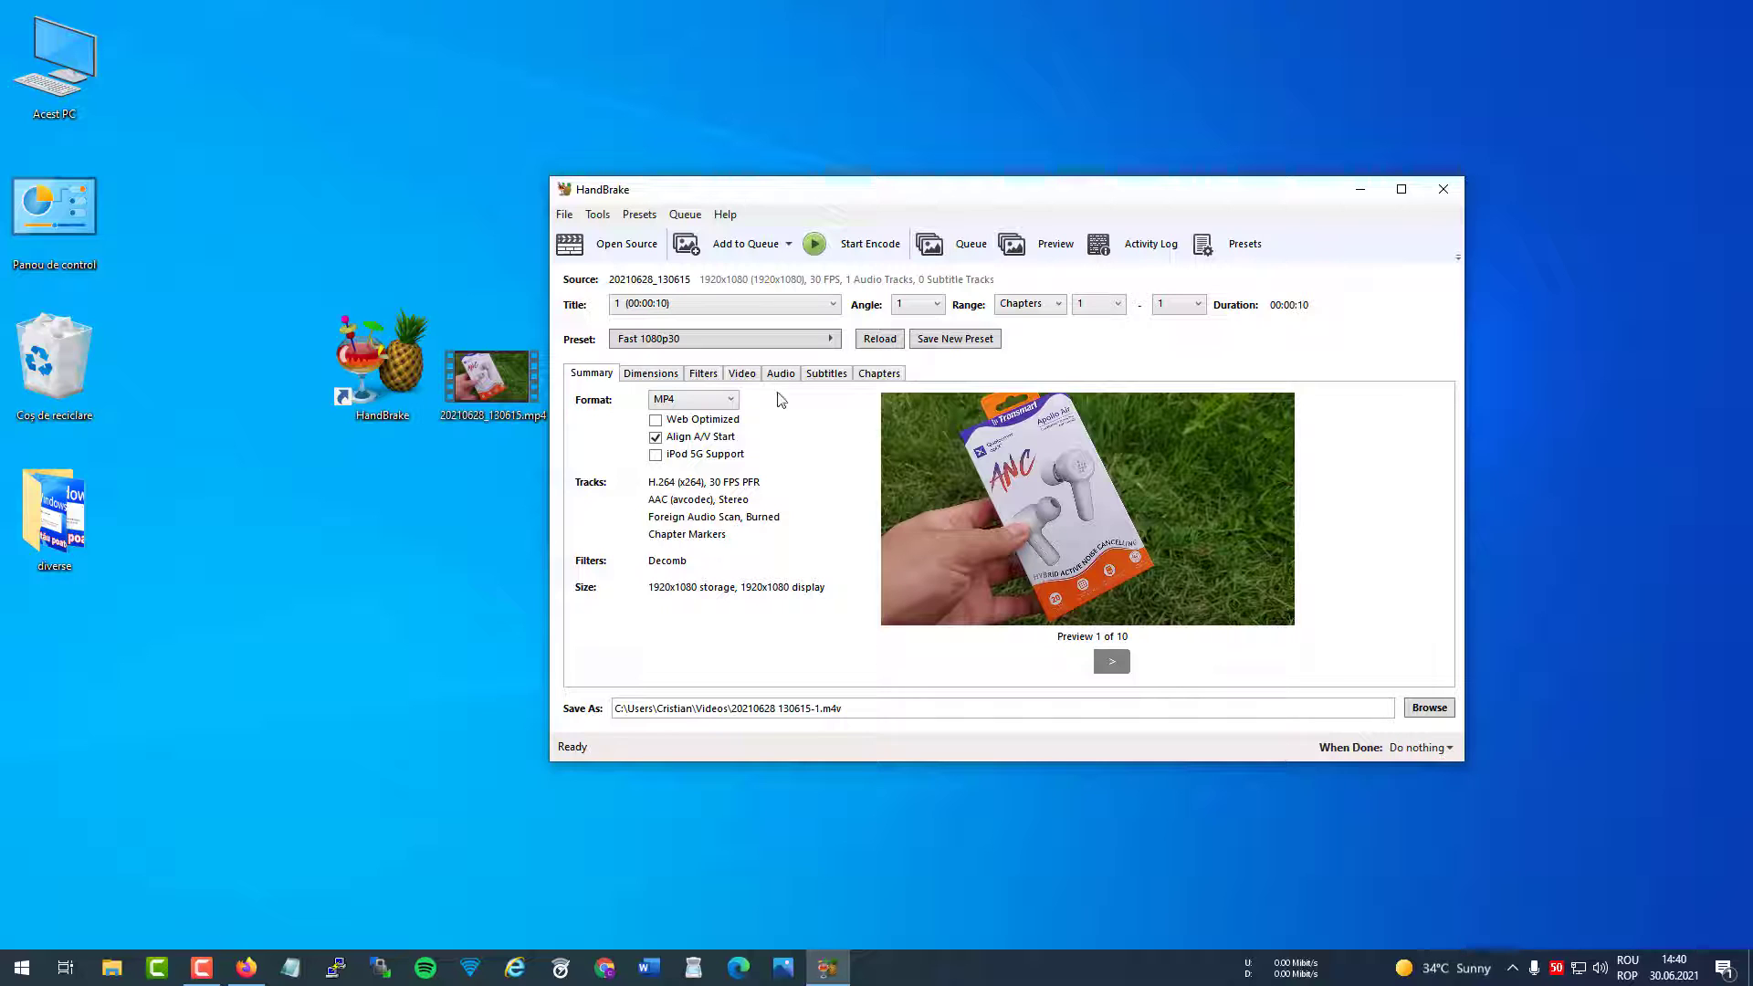
# Set the video codec for the conversion to H.265 (x265)
pyautogui.click(742, 375)
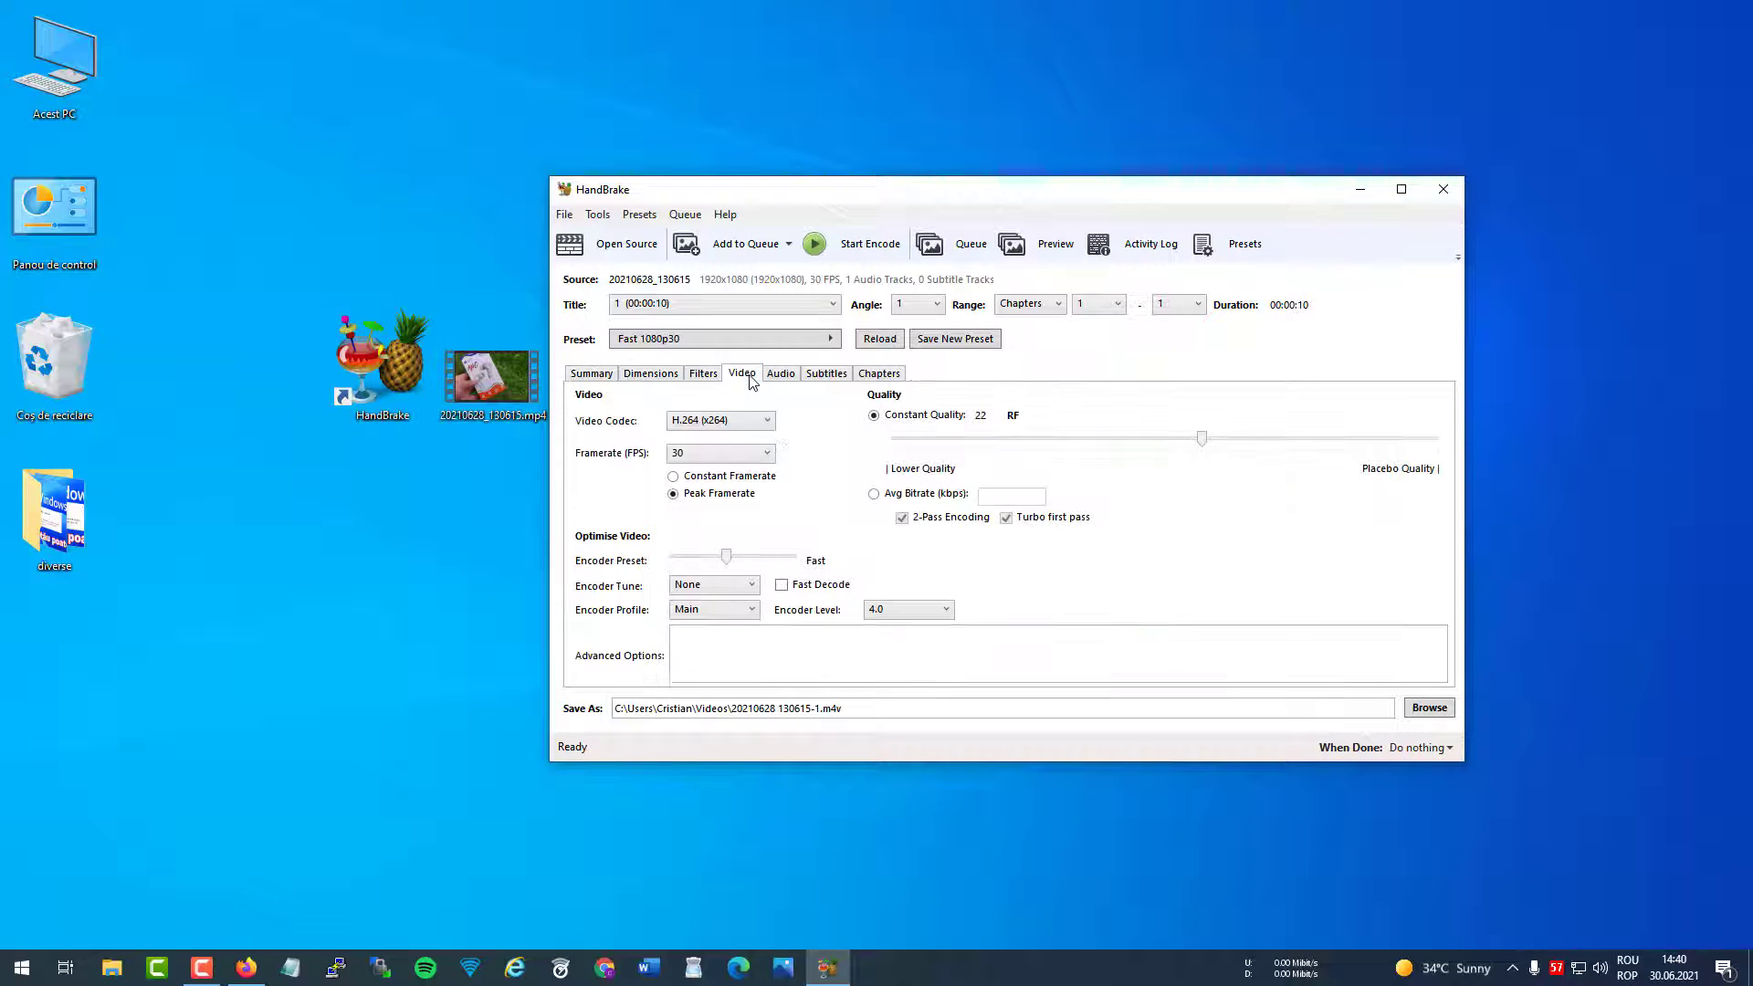
pyautogui.click(756, 422)
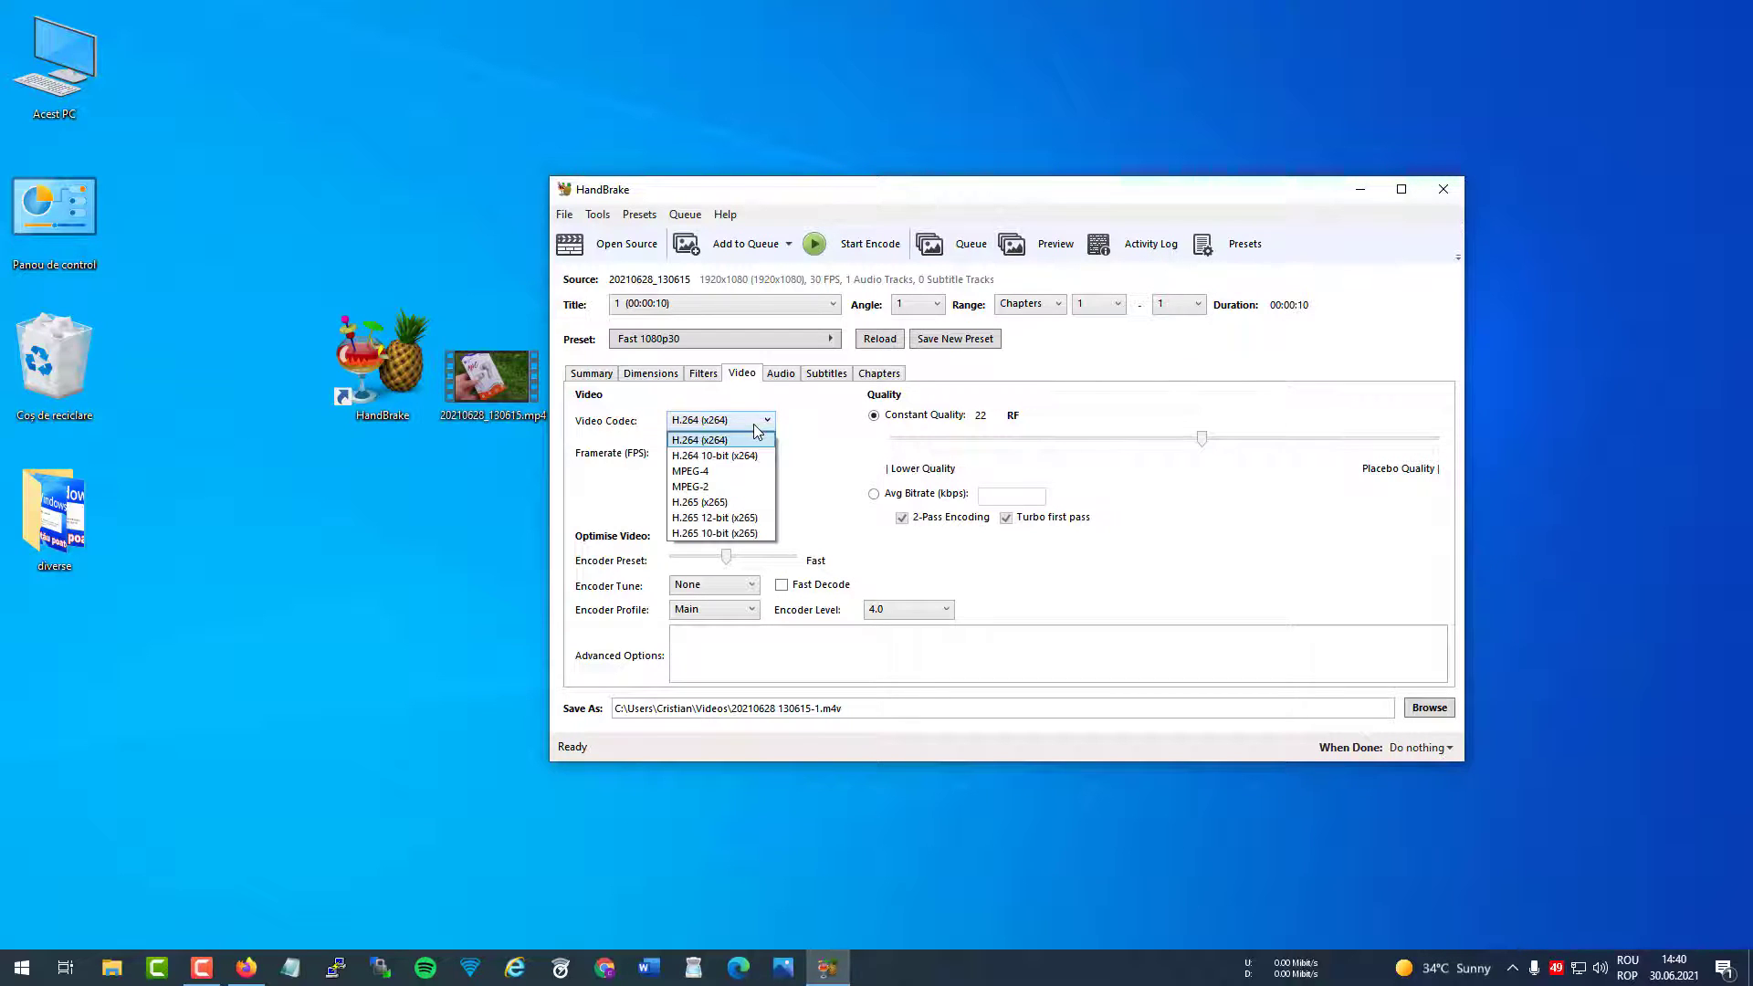
pyautogui.click(742, 504)
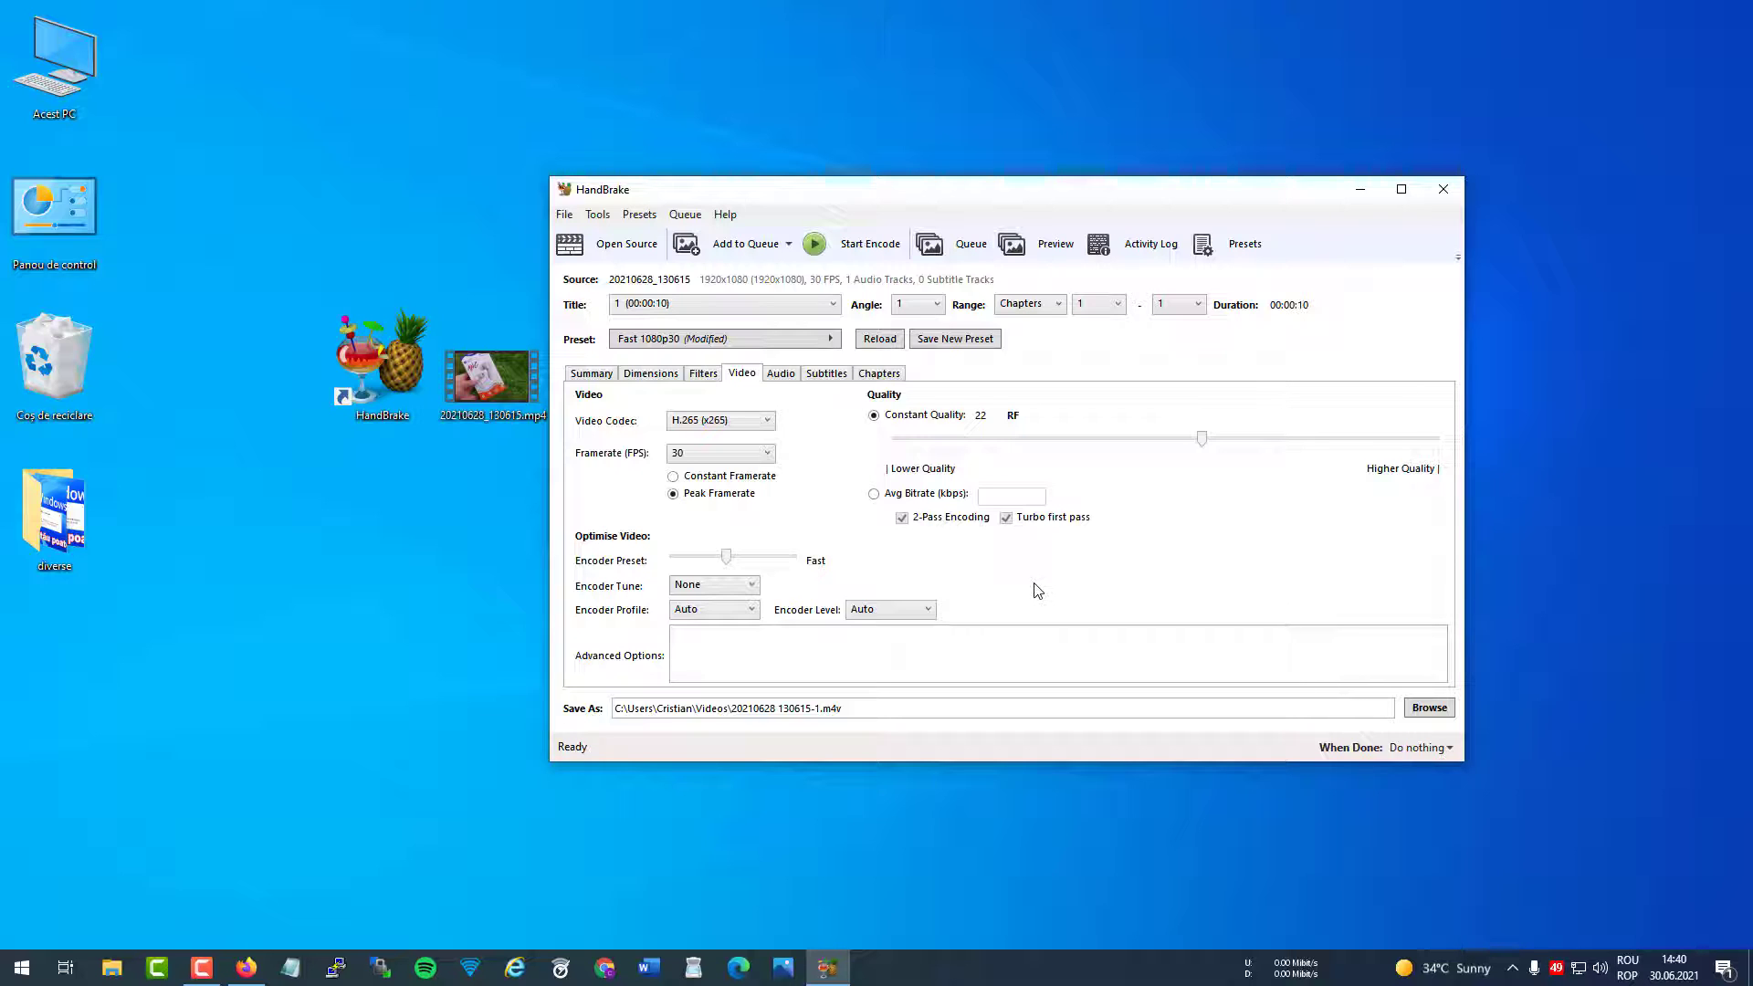
pyautogui.click(411, 521)
pyautogui.moveTo(504, 404)
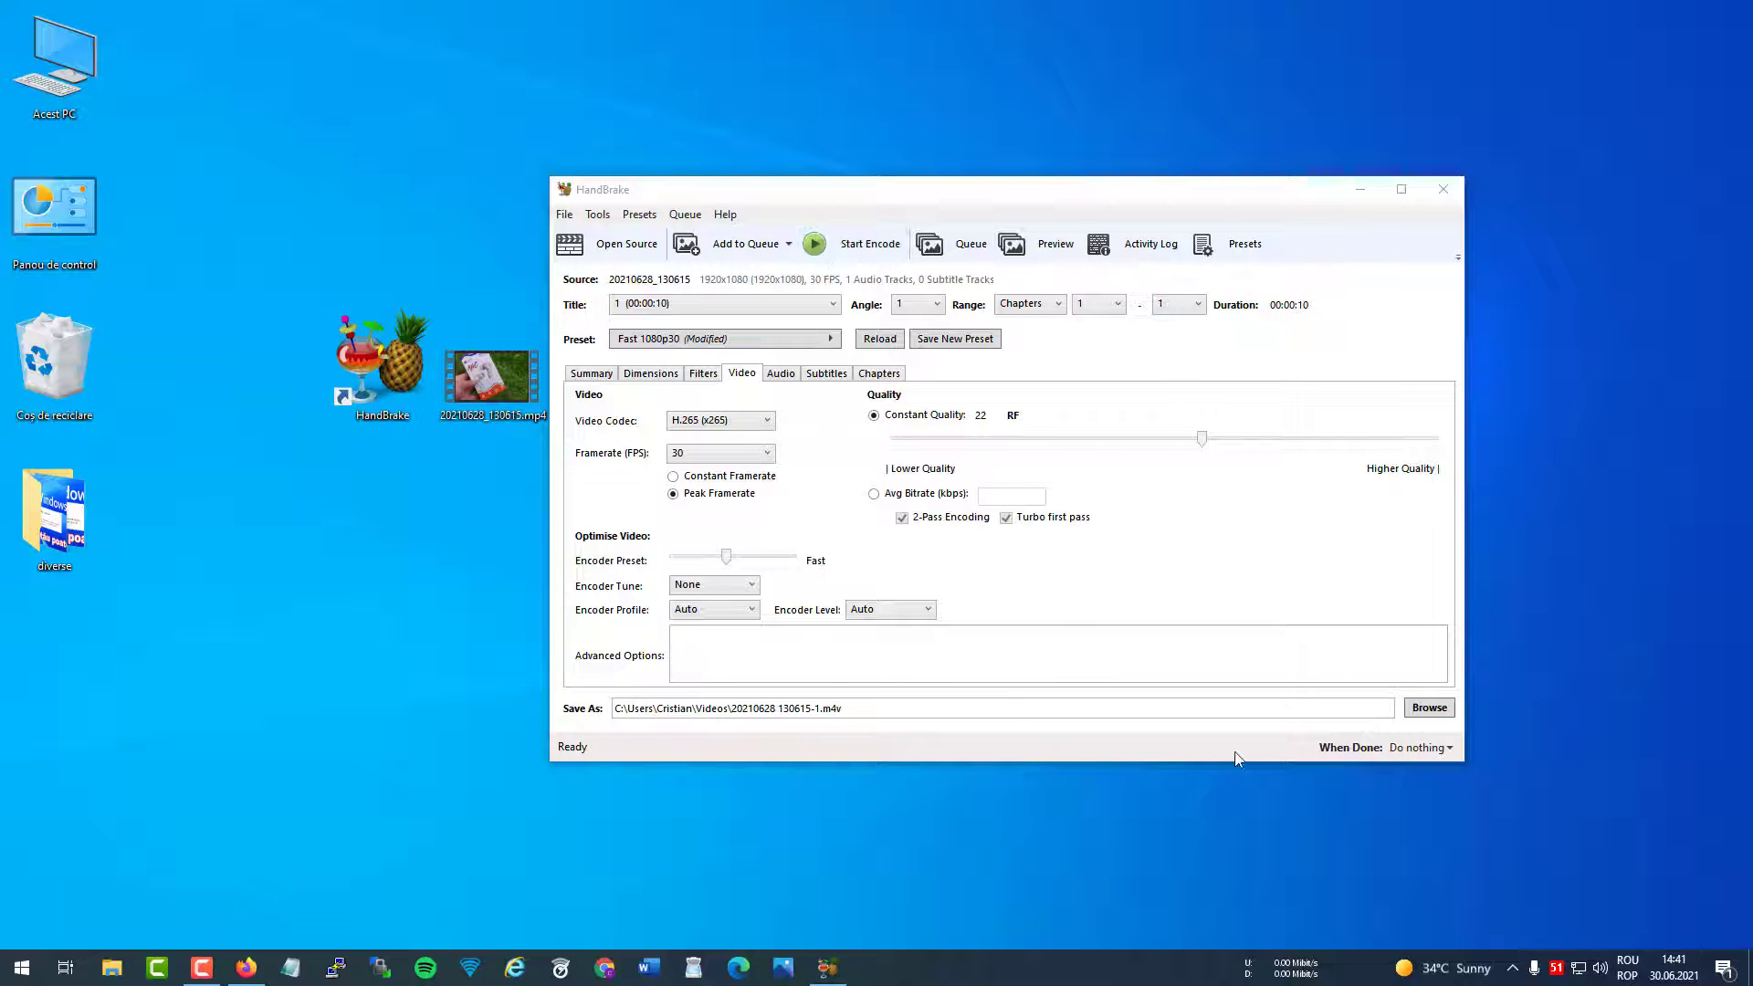
pyautogui.click(1427, 709)
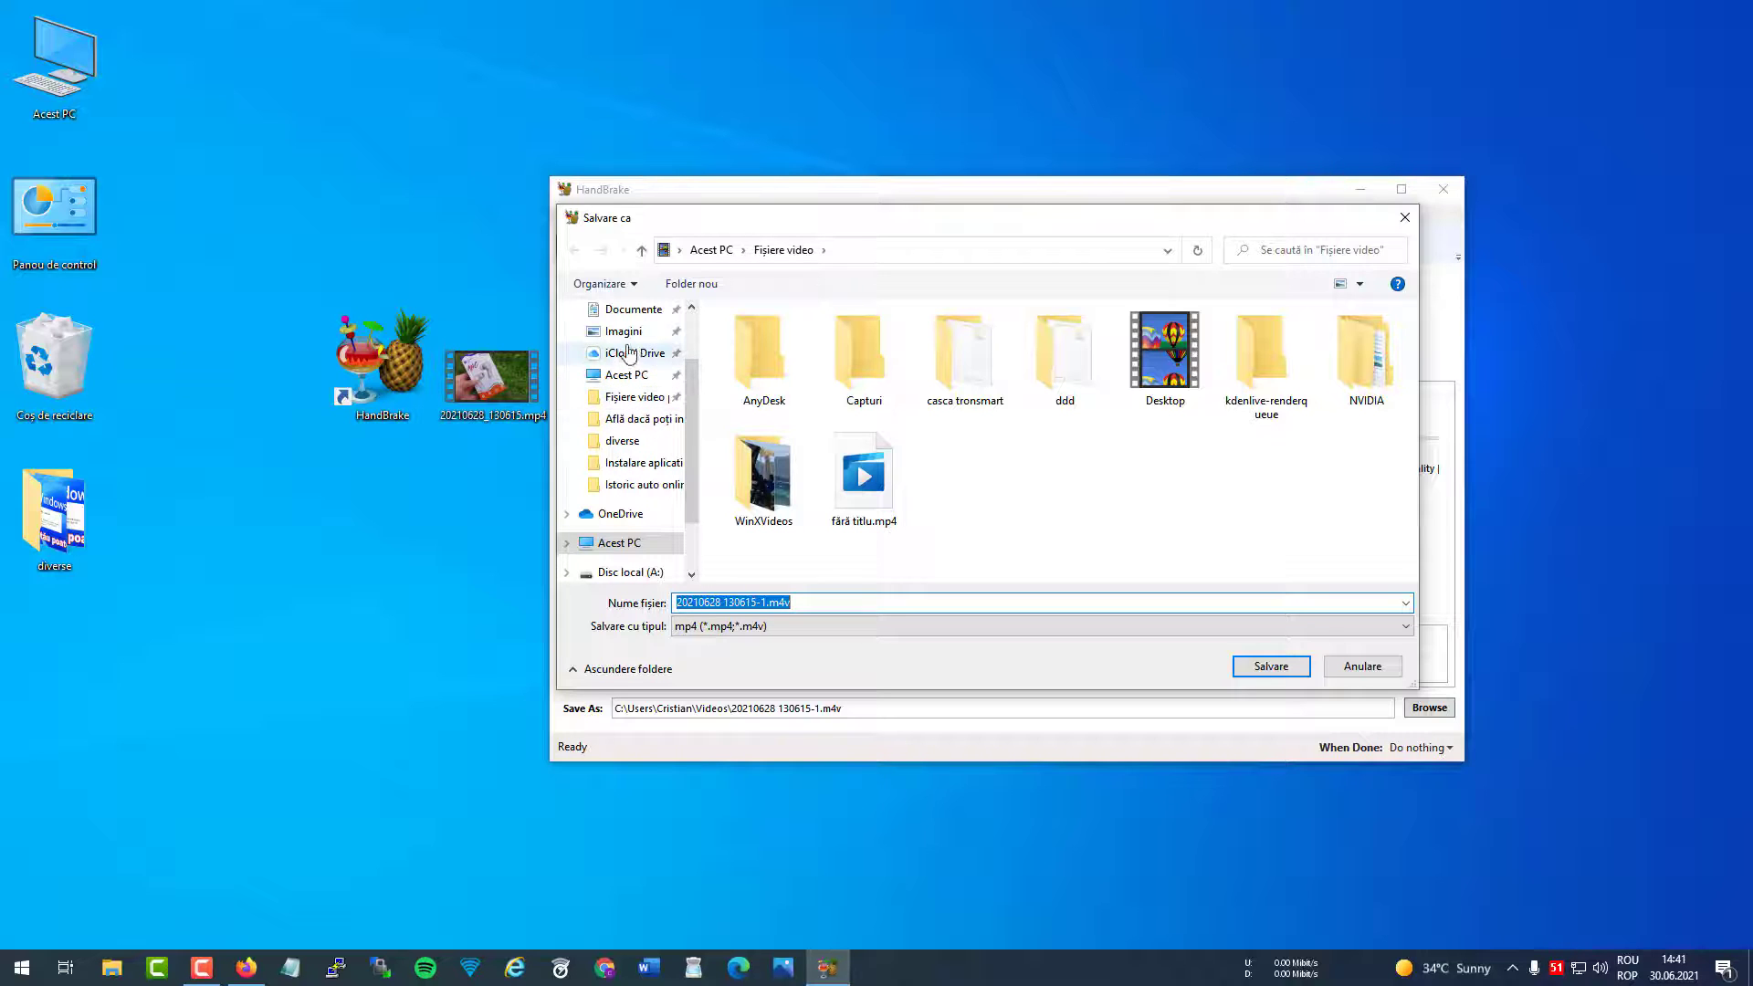
pyautogui.scroll(3, 692, 411)
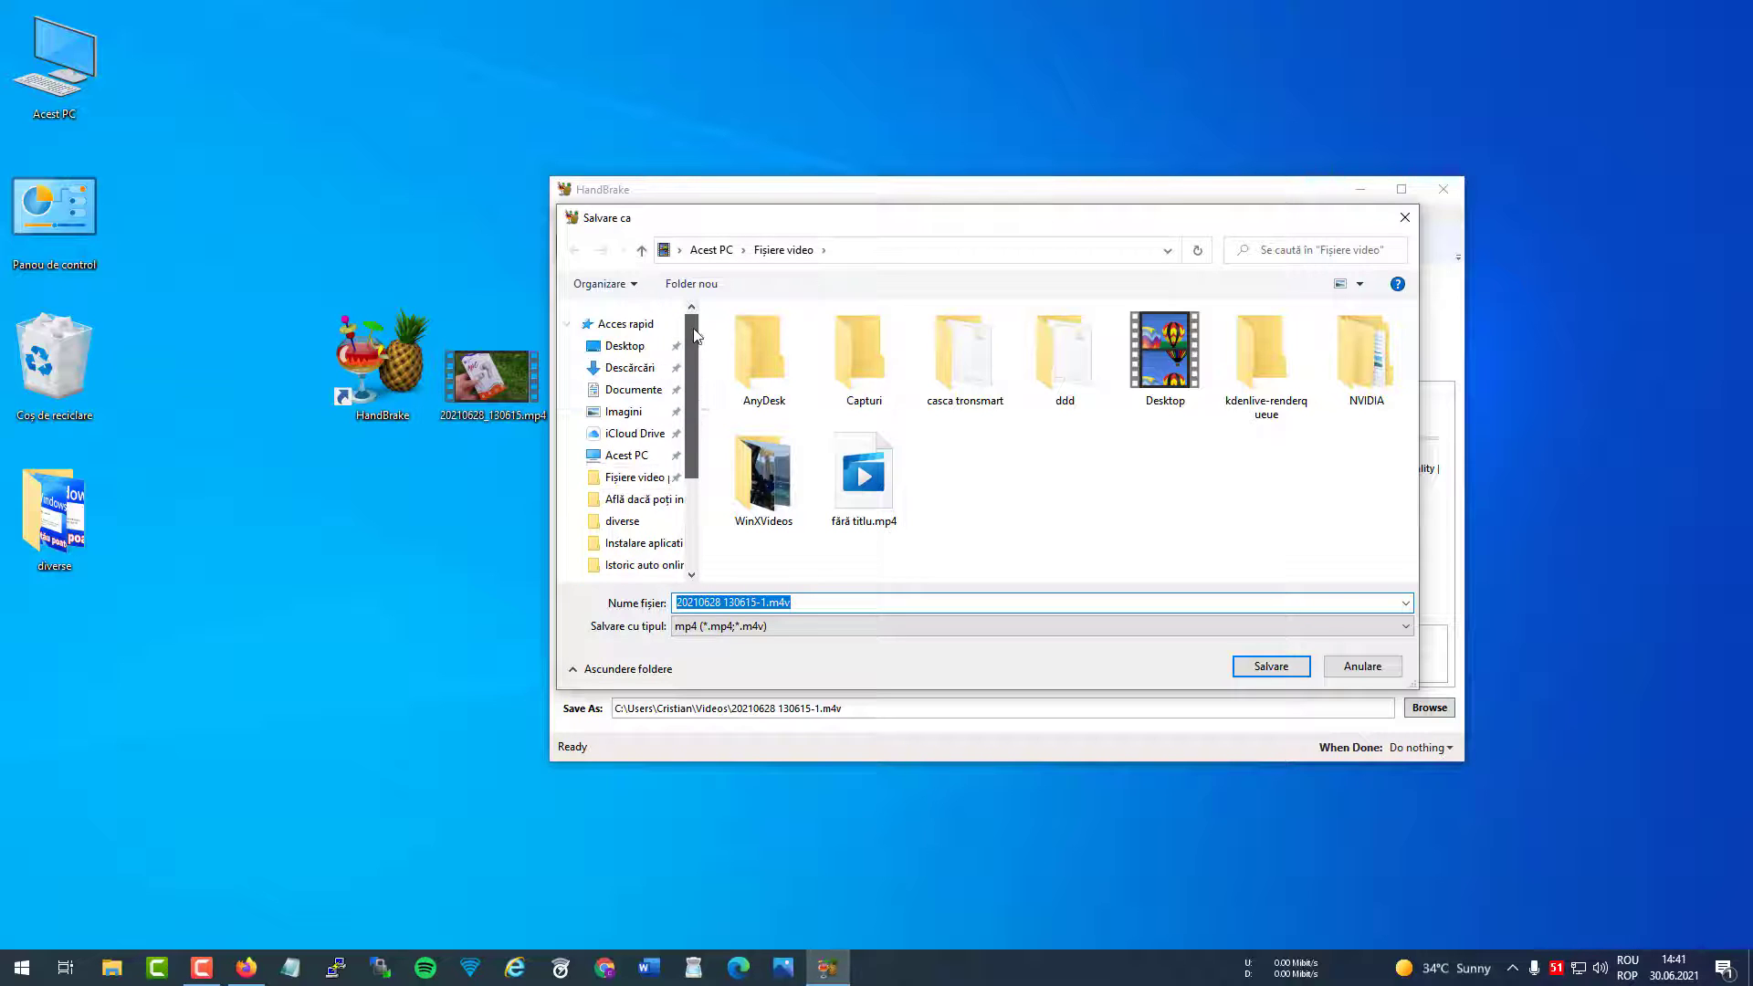
pyautogui.click(624, 345)
pyautogui.click(1261, 665)
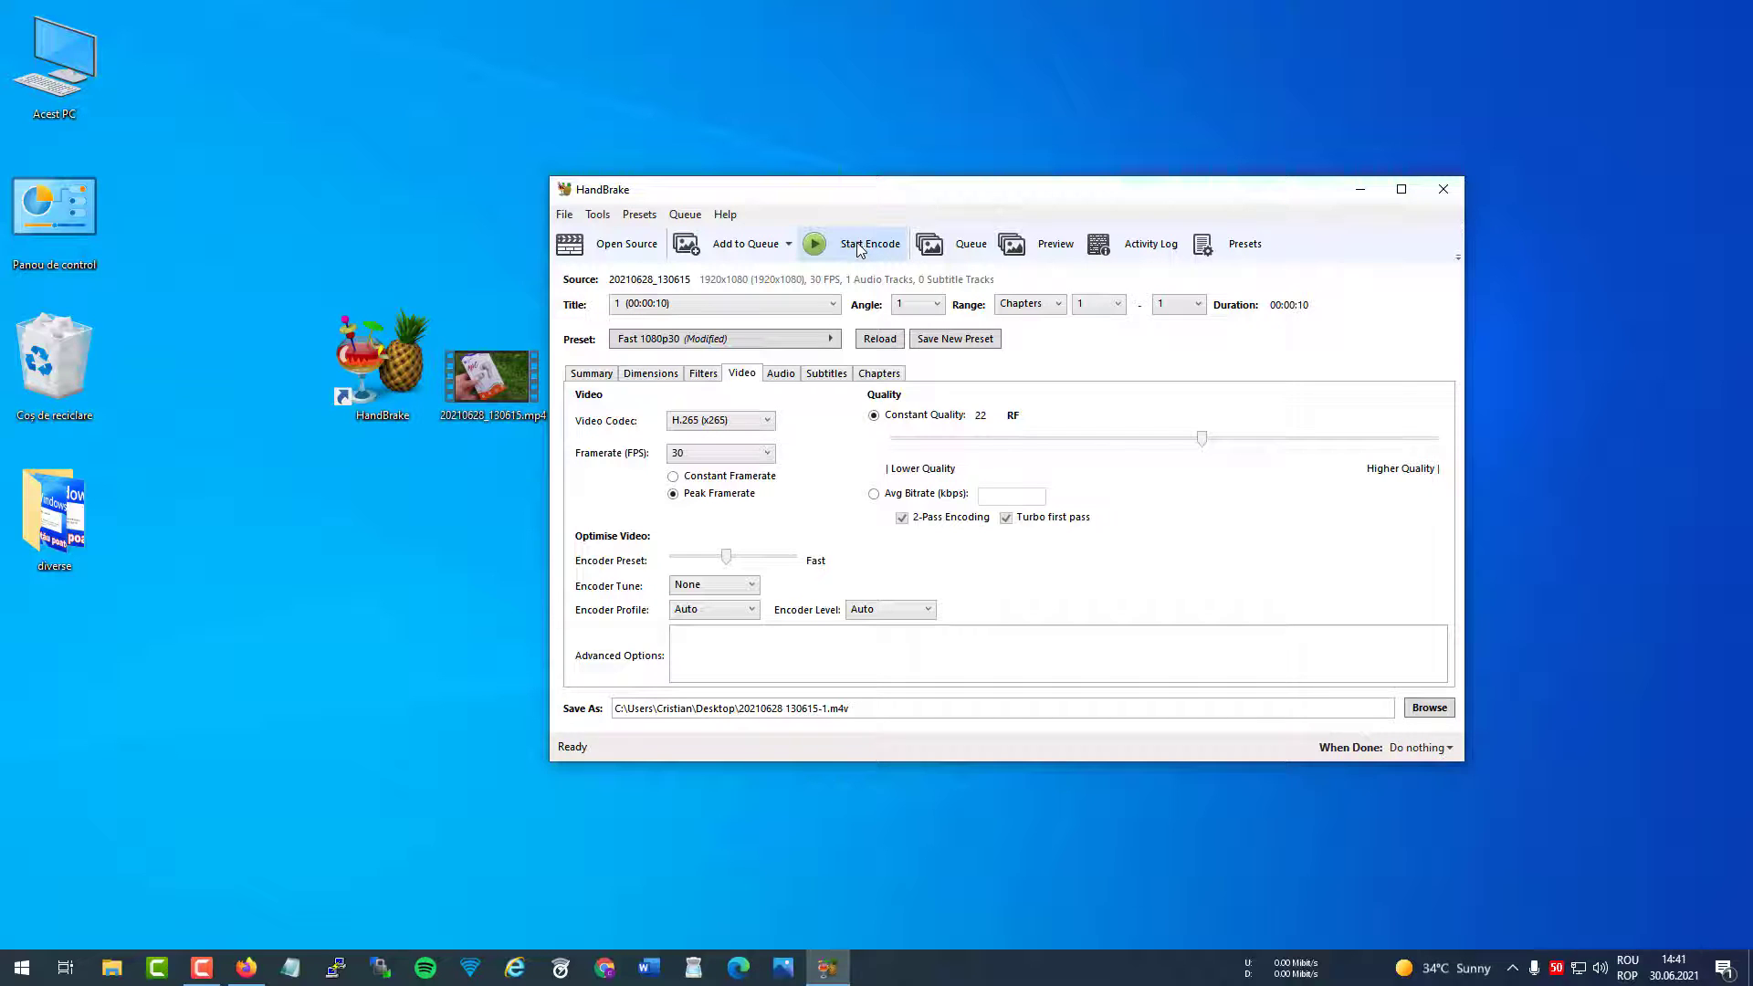
# Keep title 1 selected and start encoding the video
pyautogui.click(833, 305)
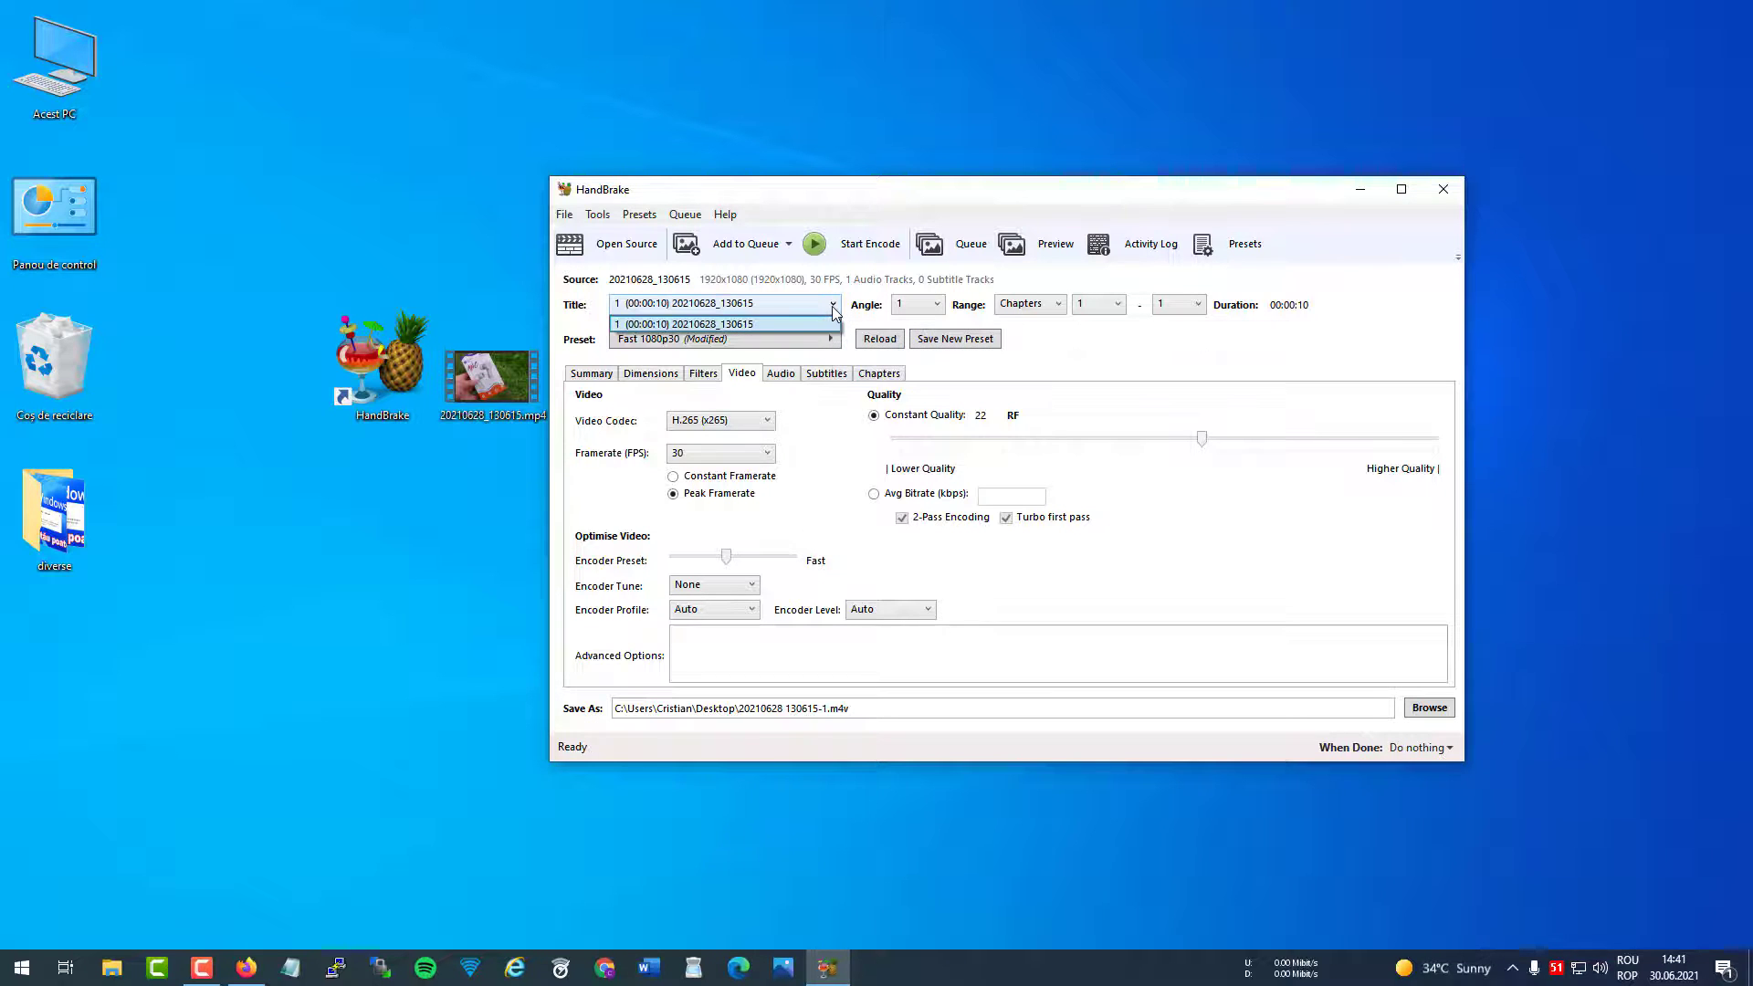
pyautogui.click(827, 323)
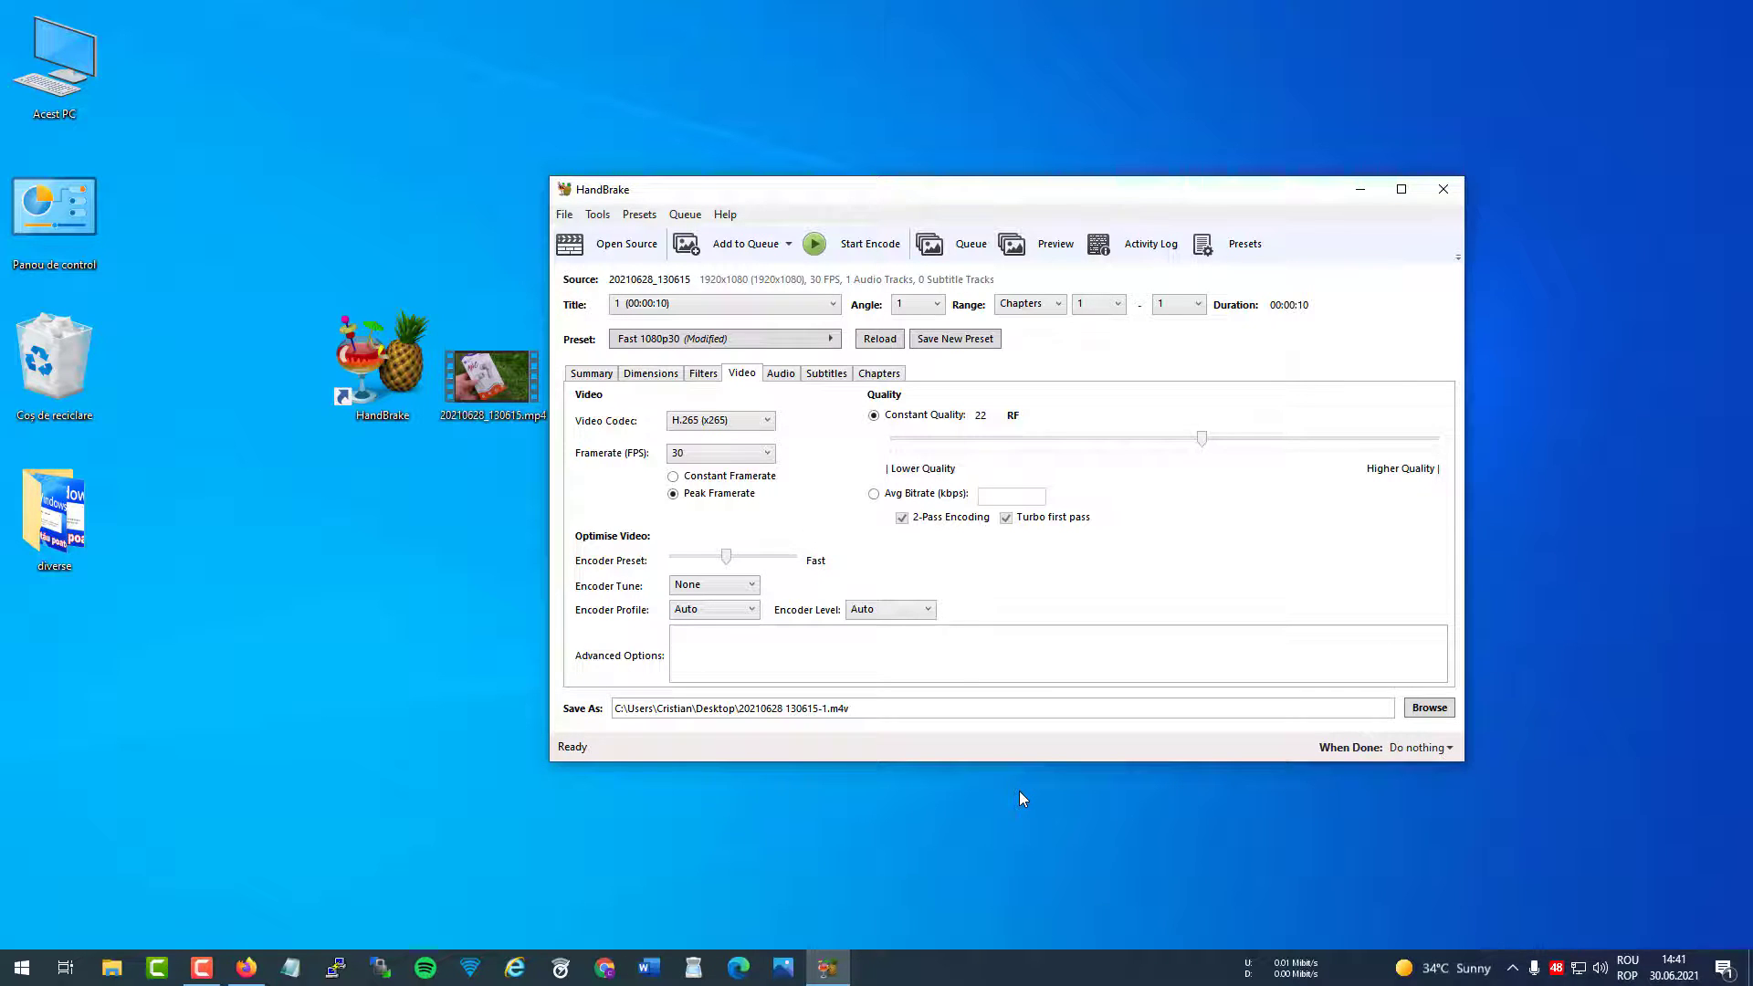
pyautogui.click(884, 250)
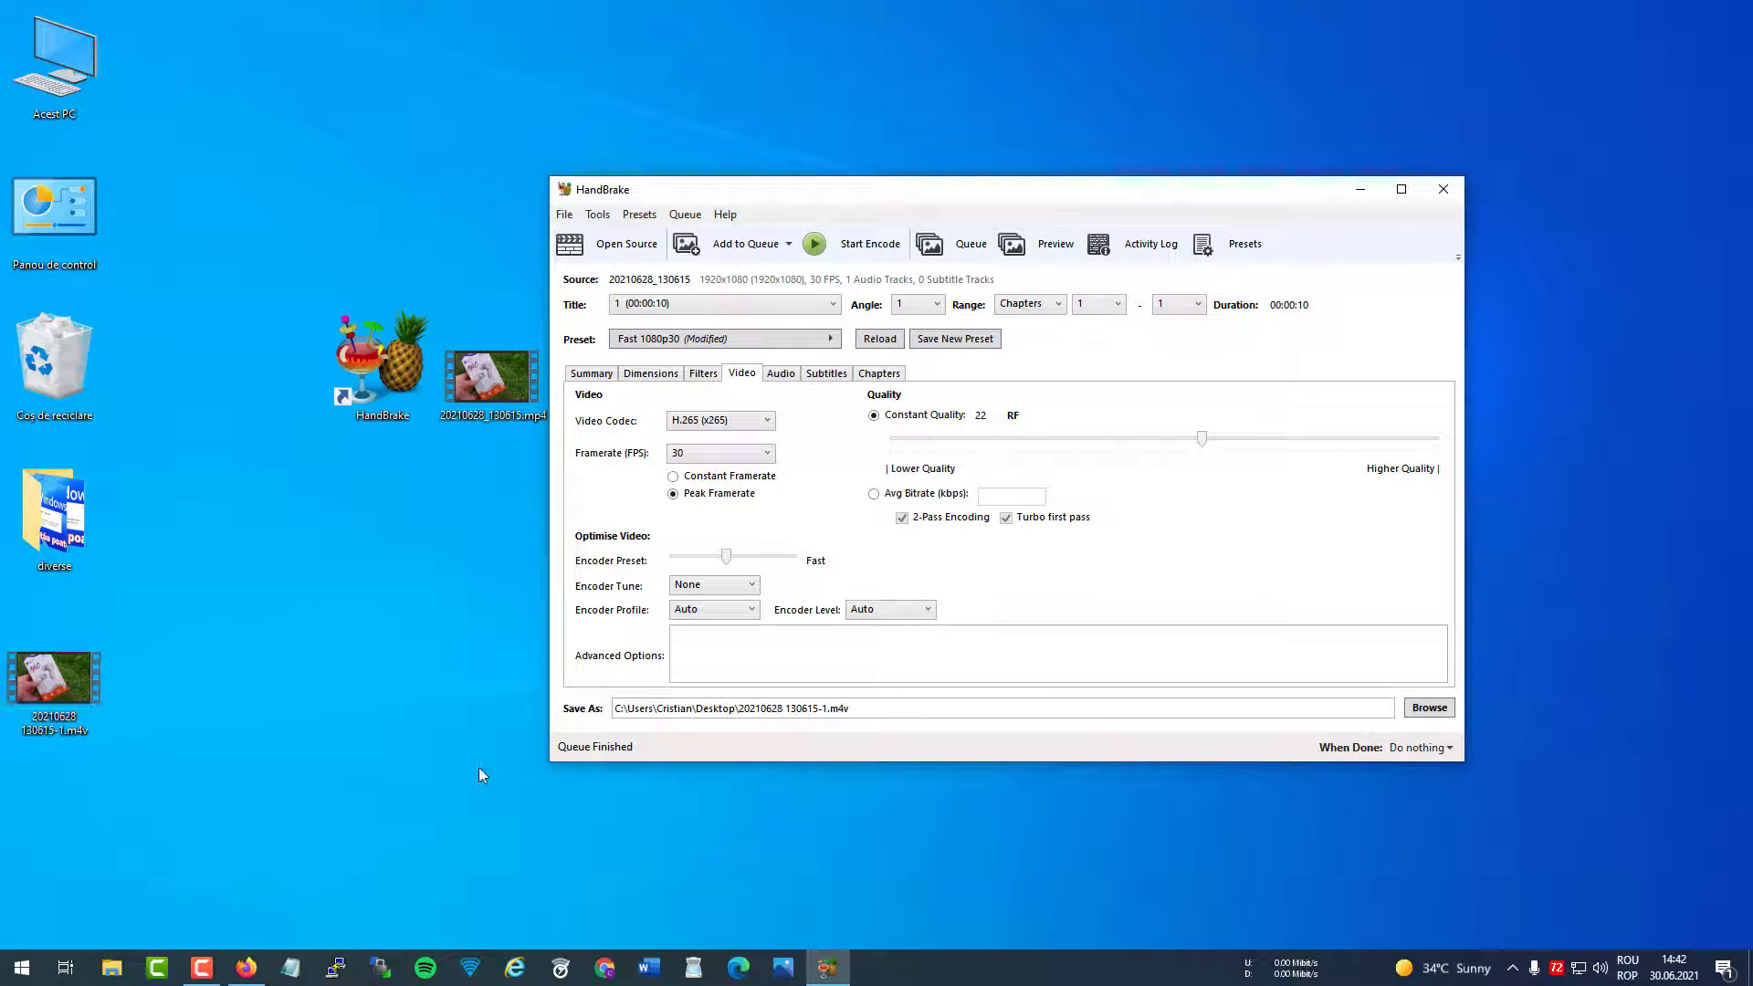
# Compare the file details of the original MP4 and the converted M4V on the desktop
pyautogui.click(176, 754)
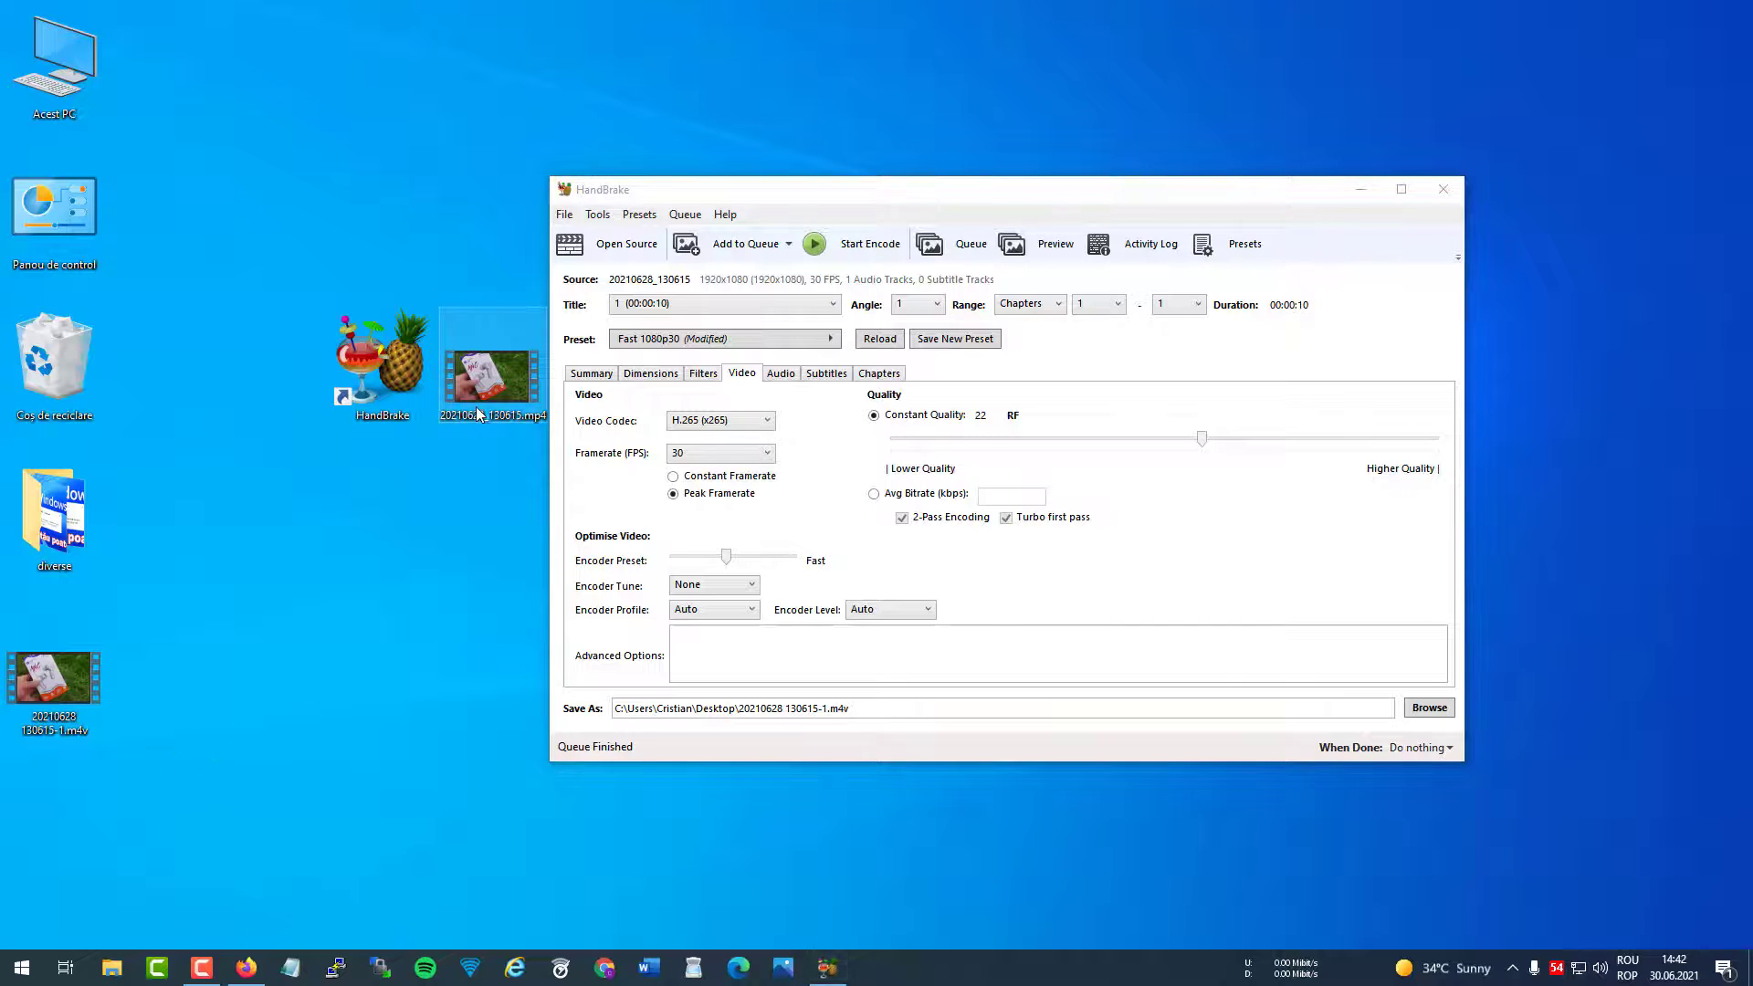
pyautogui.moveTo(476, 412)
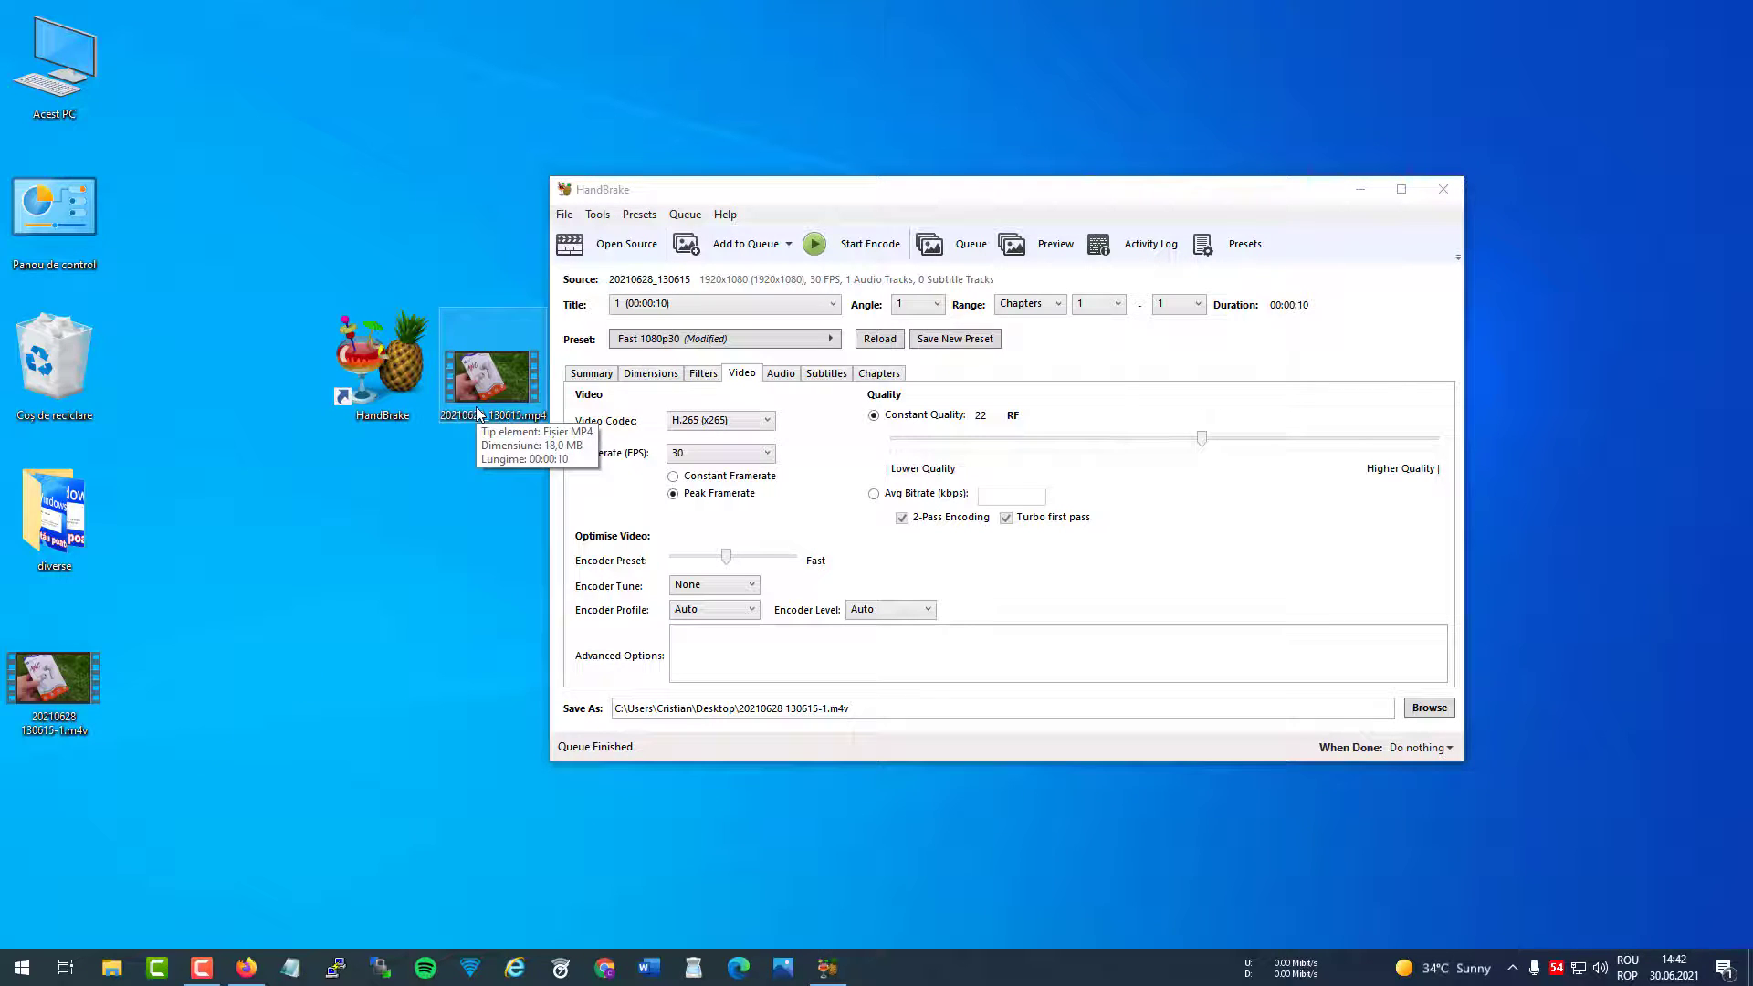
pyautogui.moveTo(62, 709)
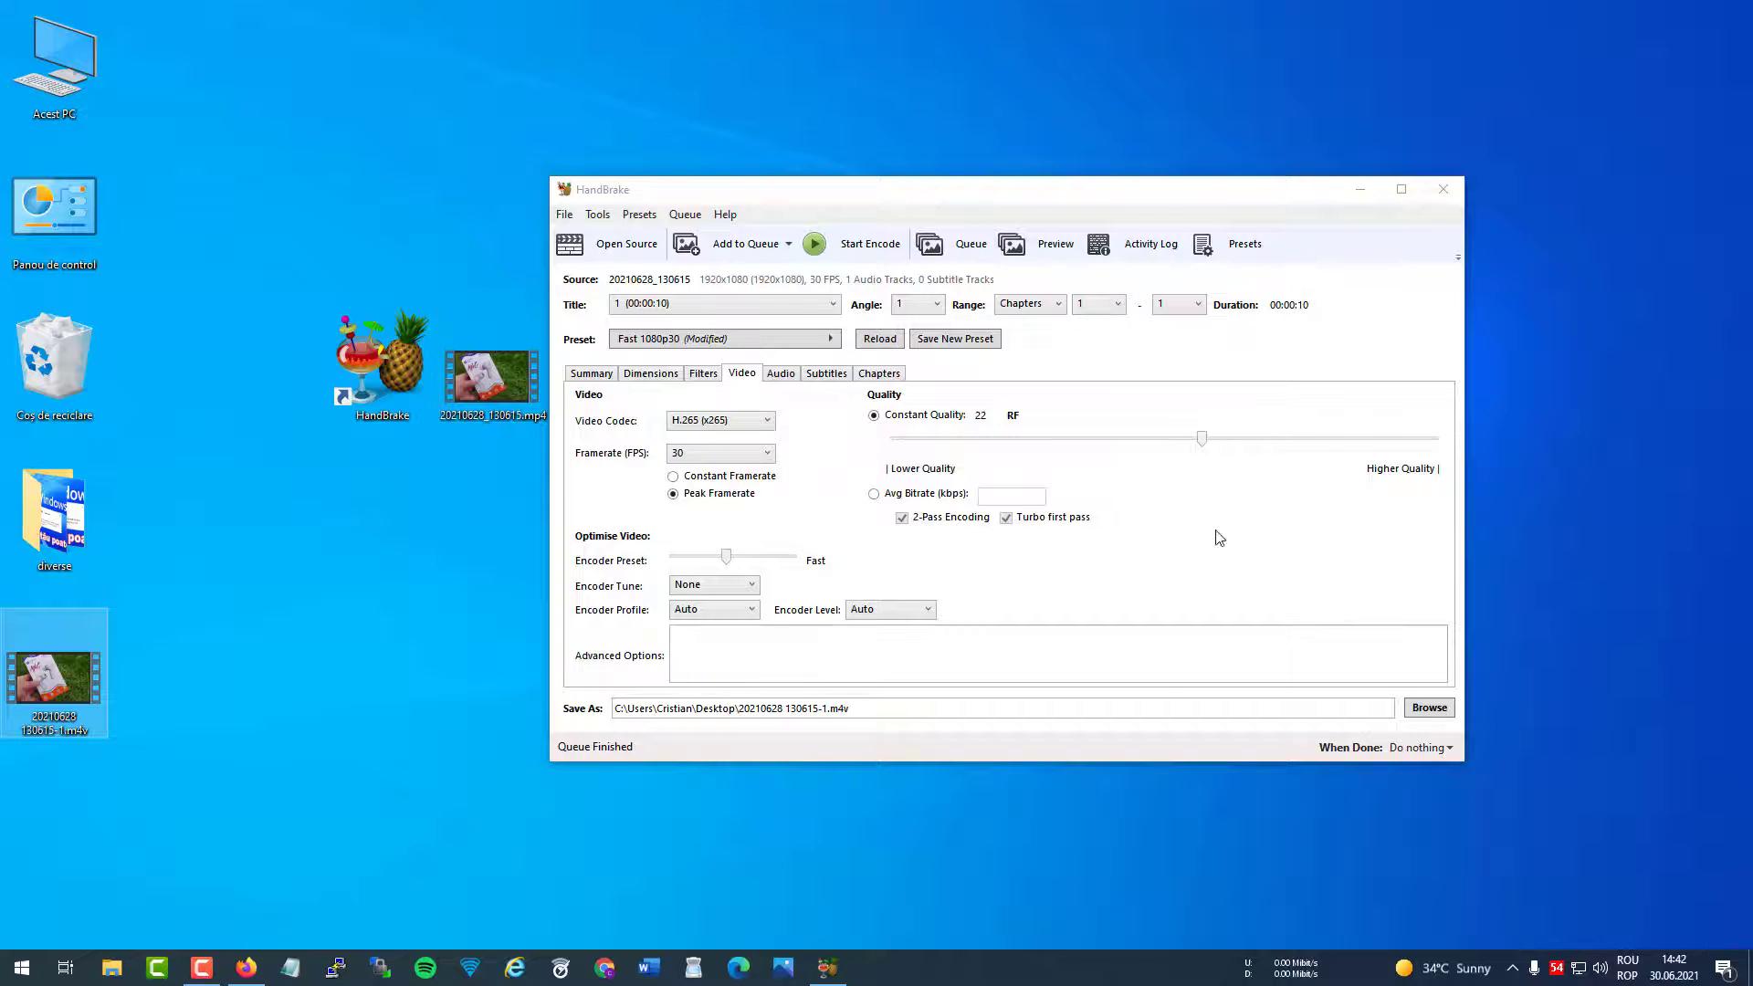
# Minimize HandBrake, open Task Manager's performance view in a smaller window, and place it clear of the desktop video files
pyautogui.click(1359, 189)
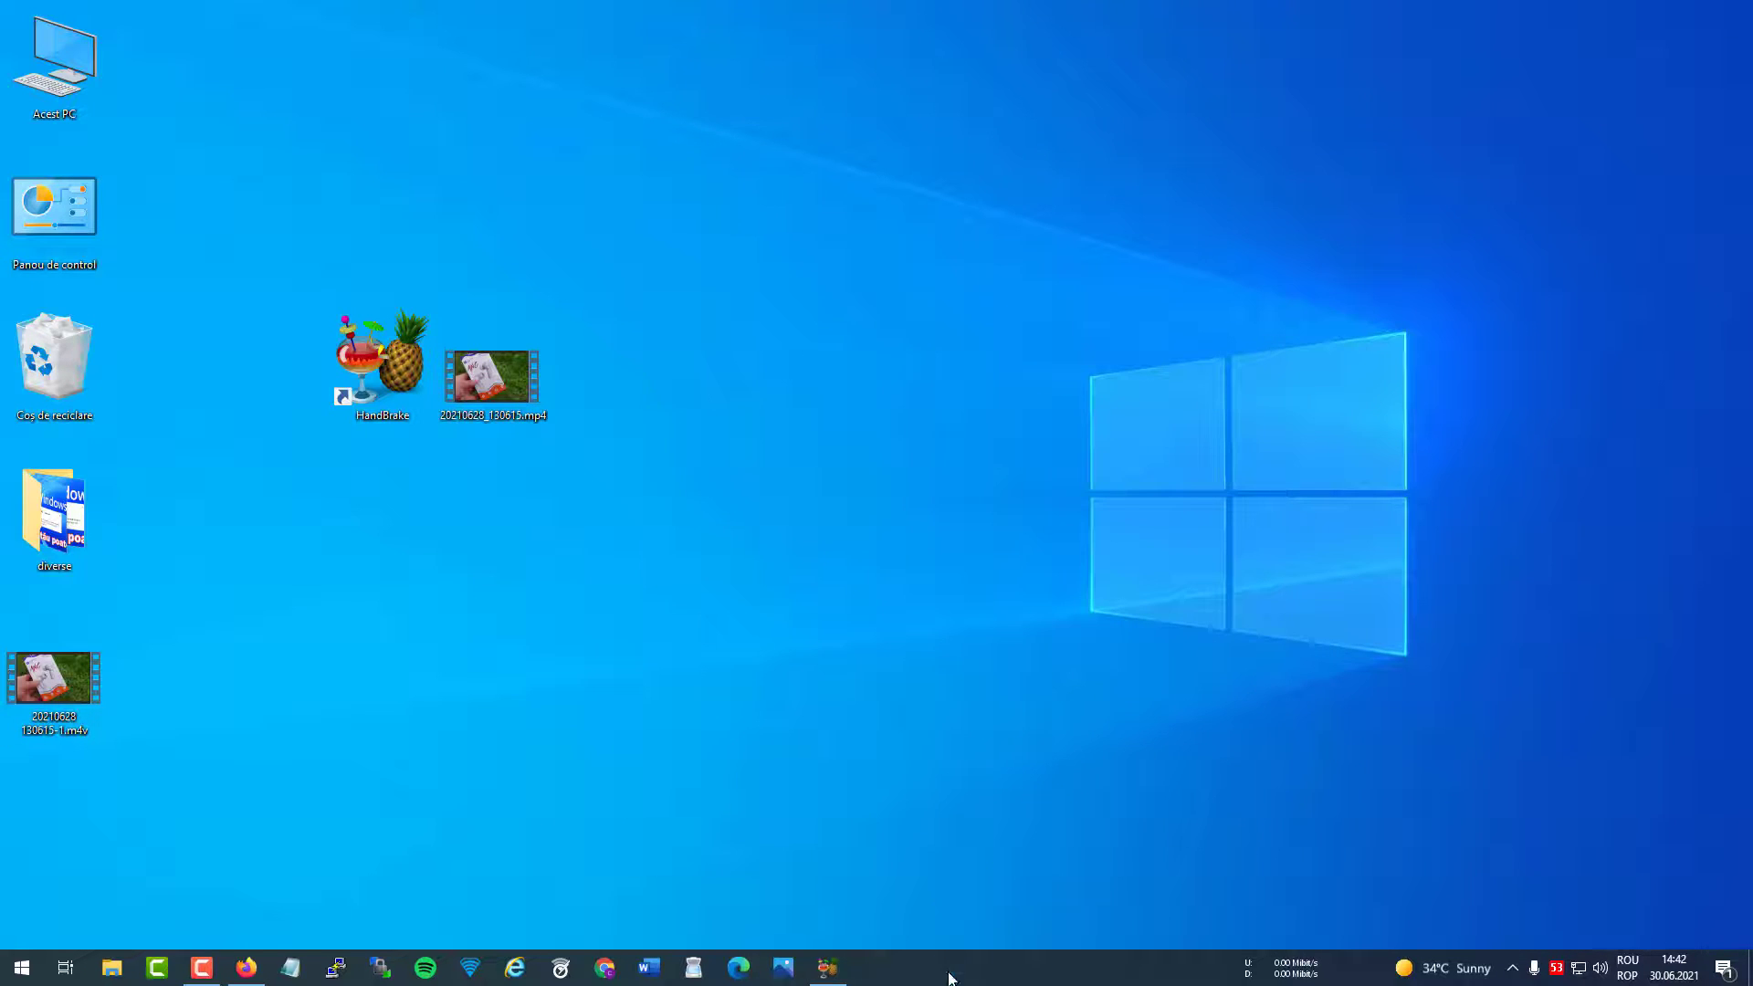
pyautogui.rightClick(950, 978)
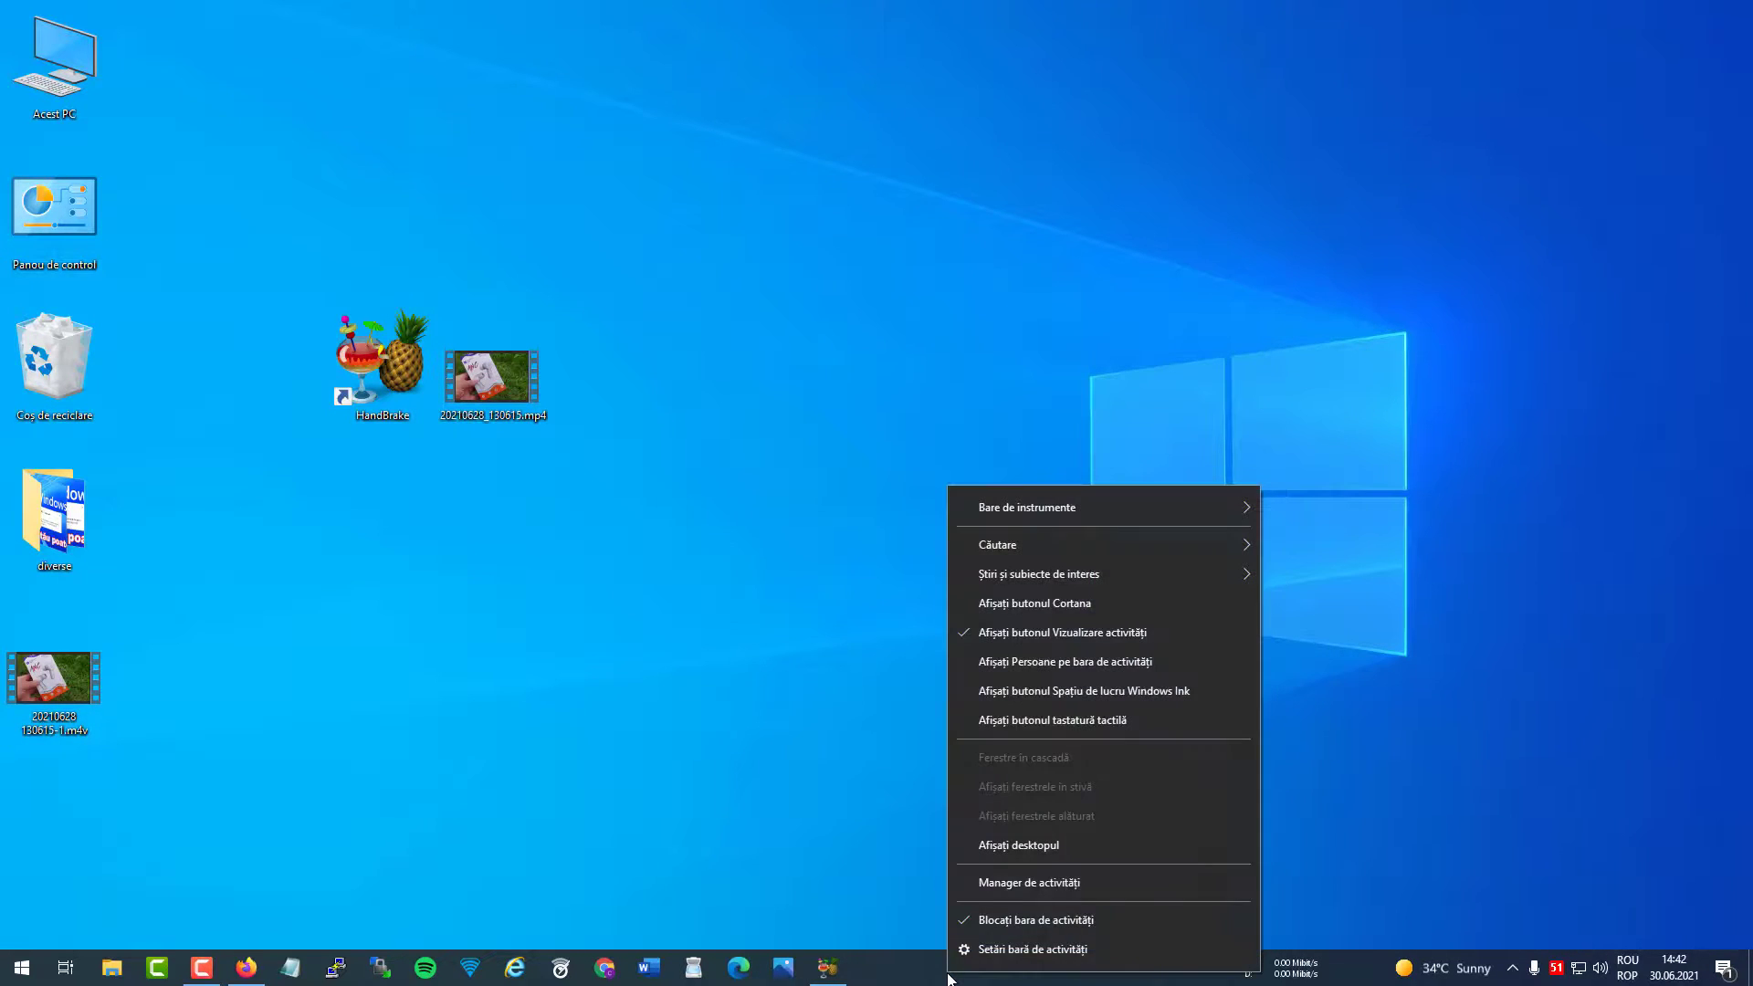
pyautogui.click(985, 886)
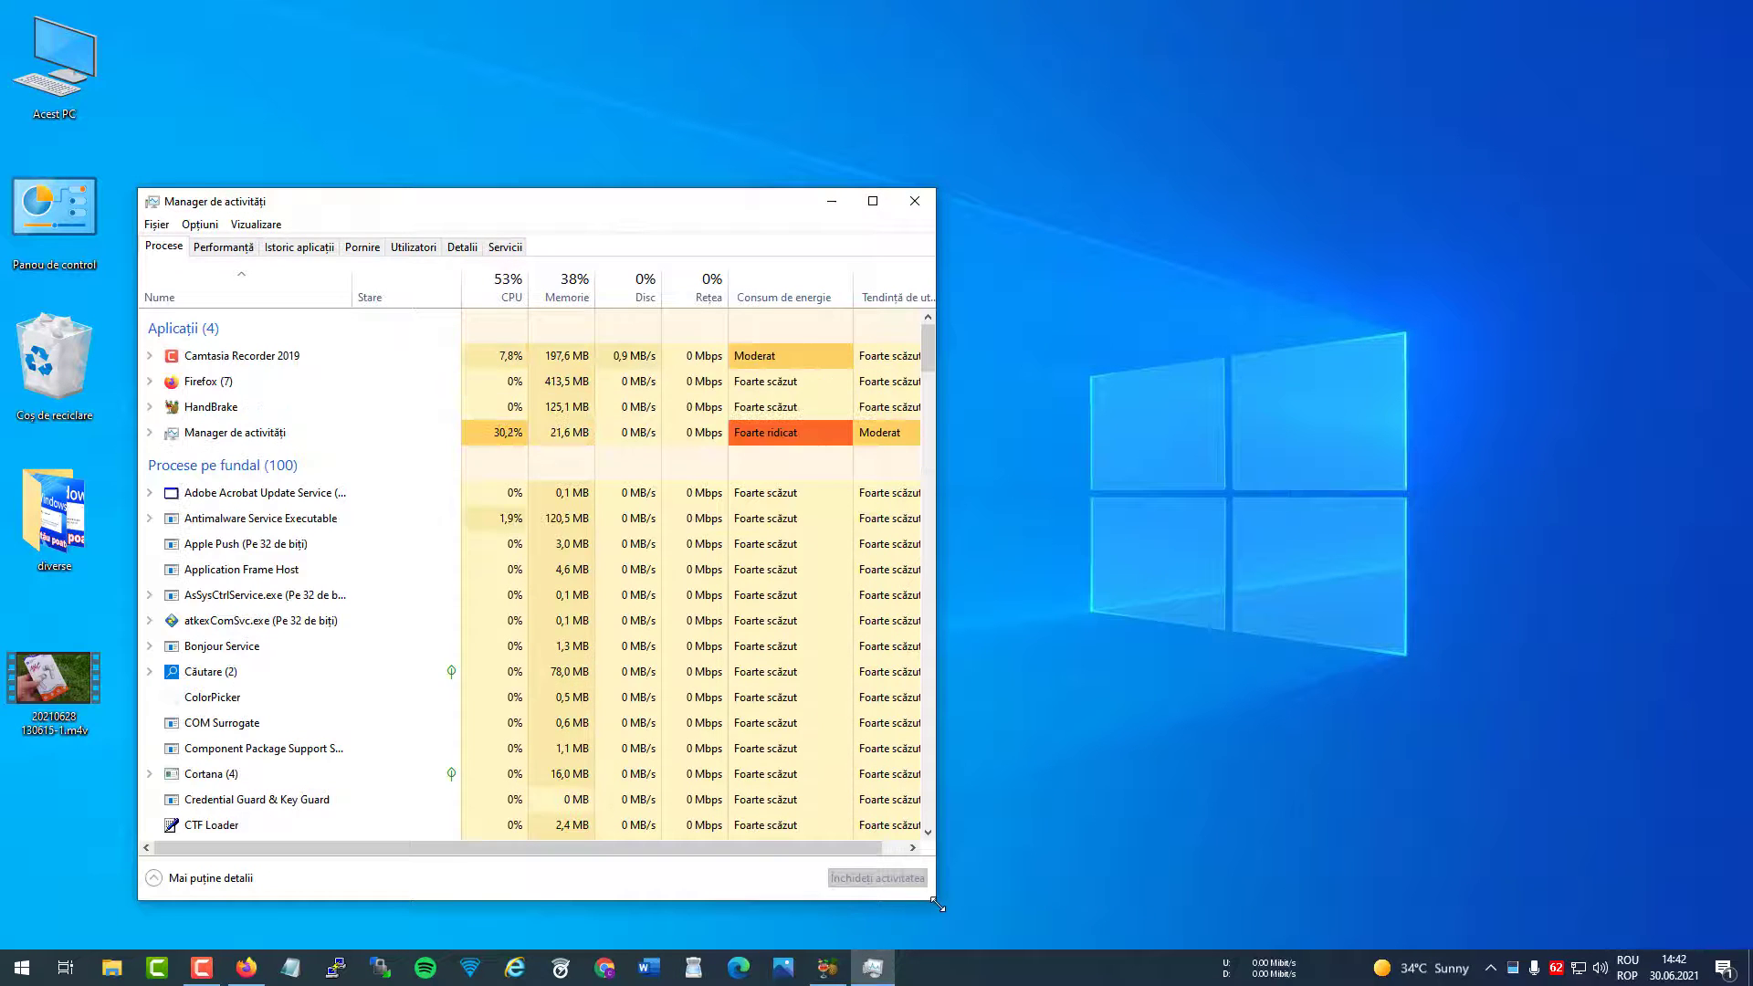
pyautogui.moveTo(935, 900); pyautogui.dragTo(612, 558)
pyautogui.click(215, 248)
pyautogui.moveTo(320, 210); pyautogui.dragTo(1311, 158)
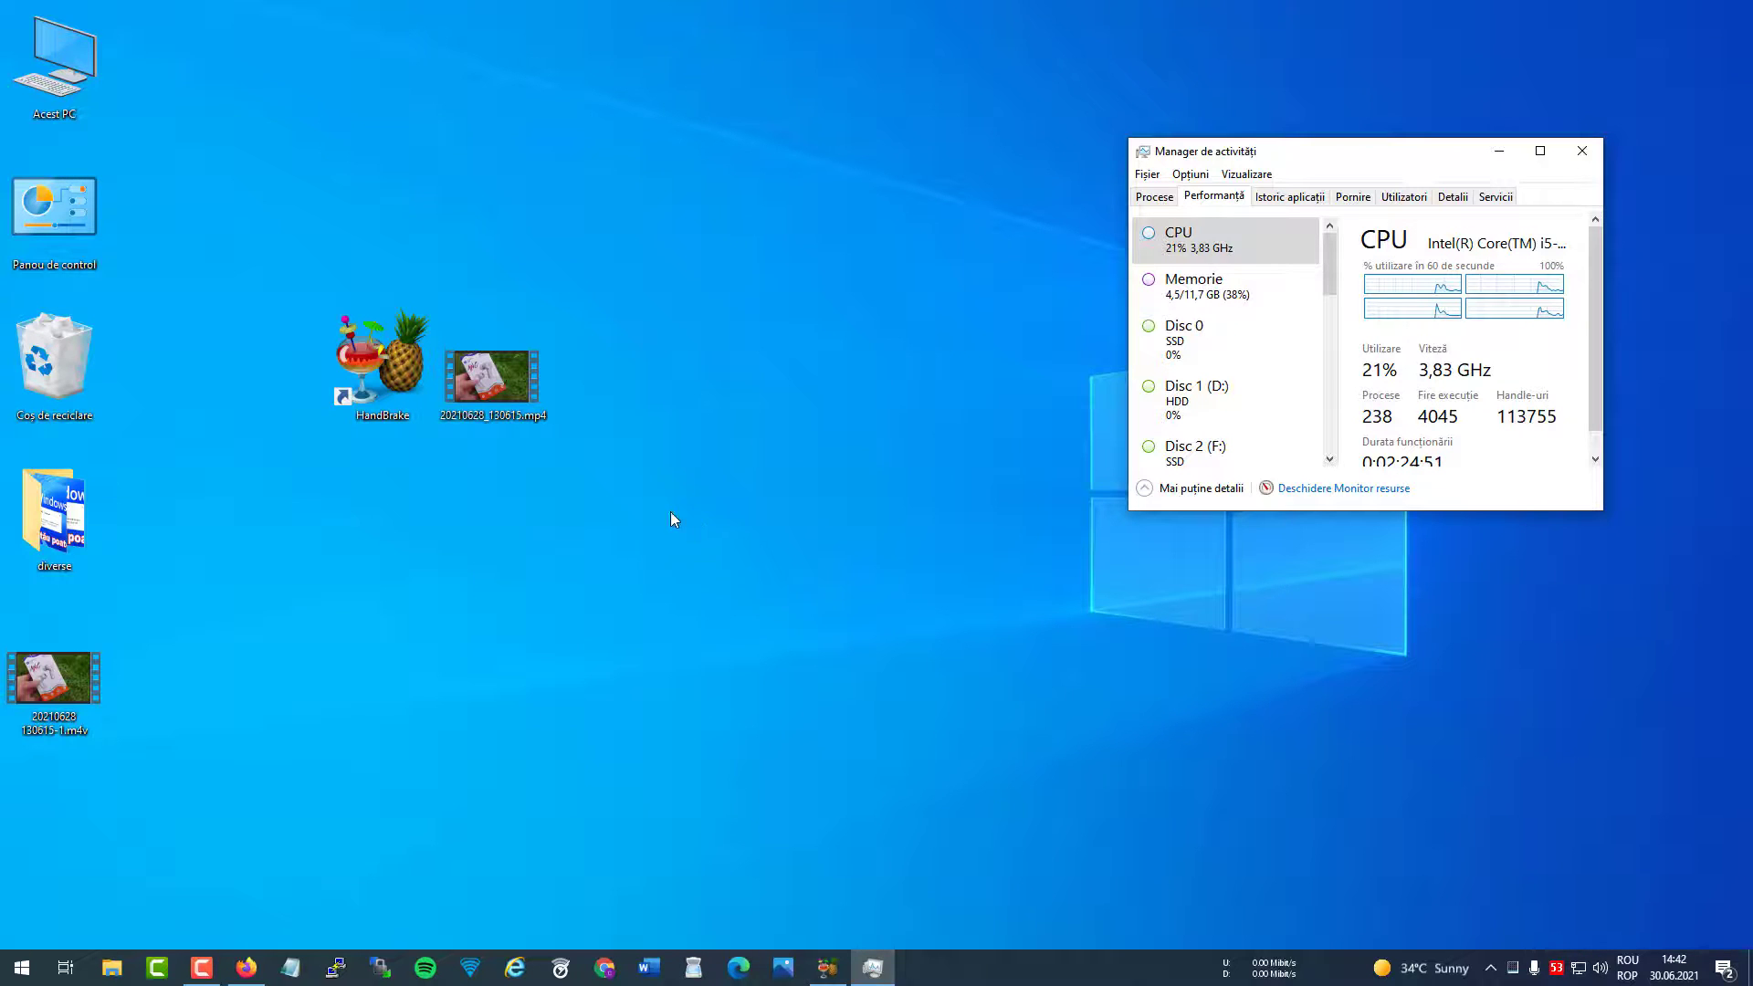
# Play the original 20210628_130615.mp4 beside Task Manager to check CPU usage, and close the player
pyautogui.doubleClick(507, 392)
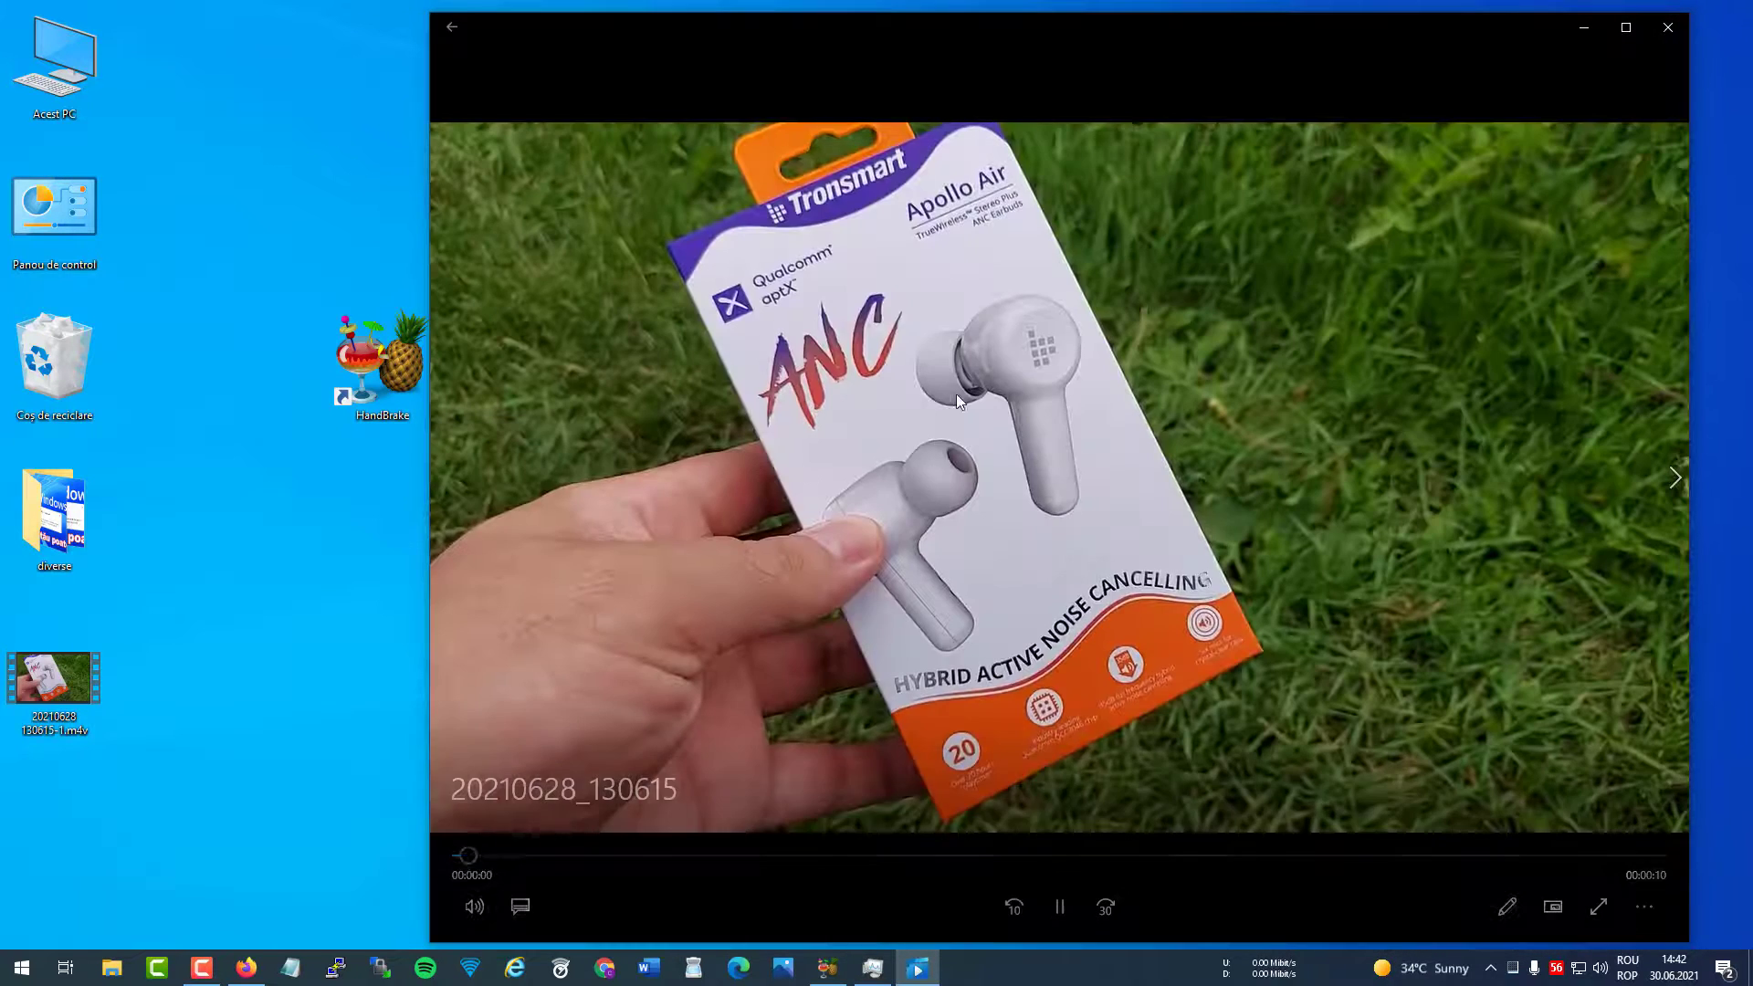
pyautogui.moveTo(1079, 29); pyautogui.dragTo(803, 55)
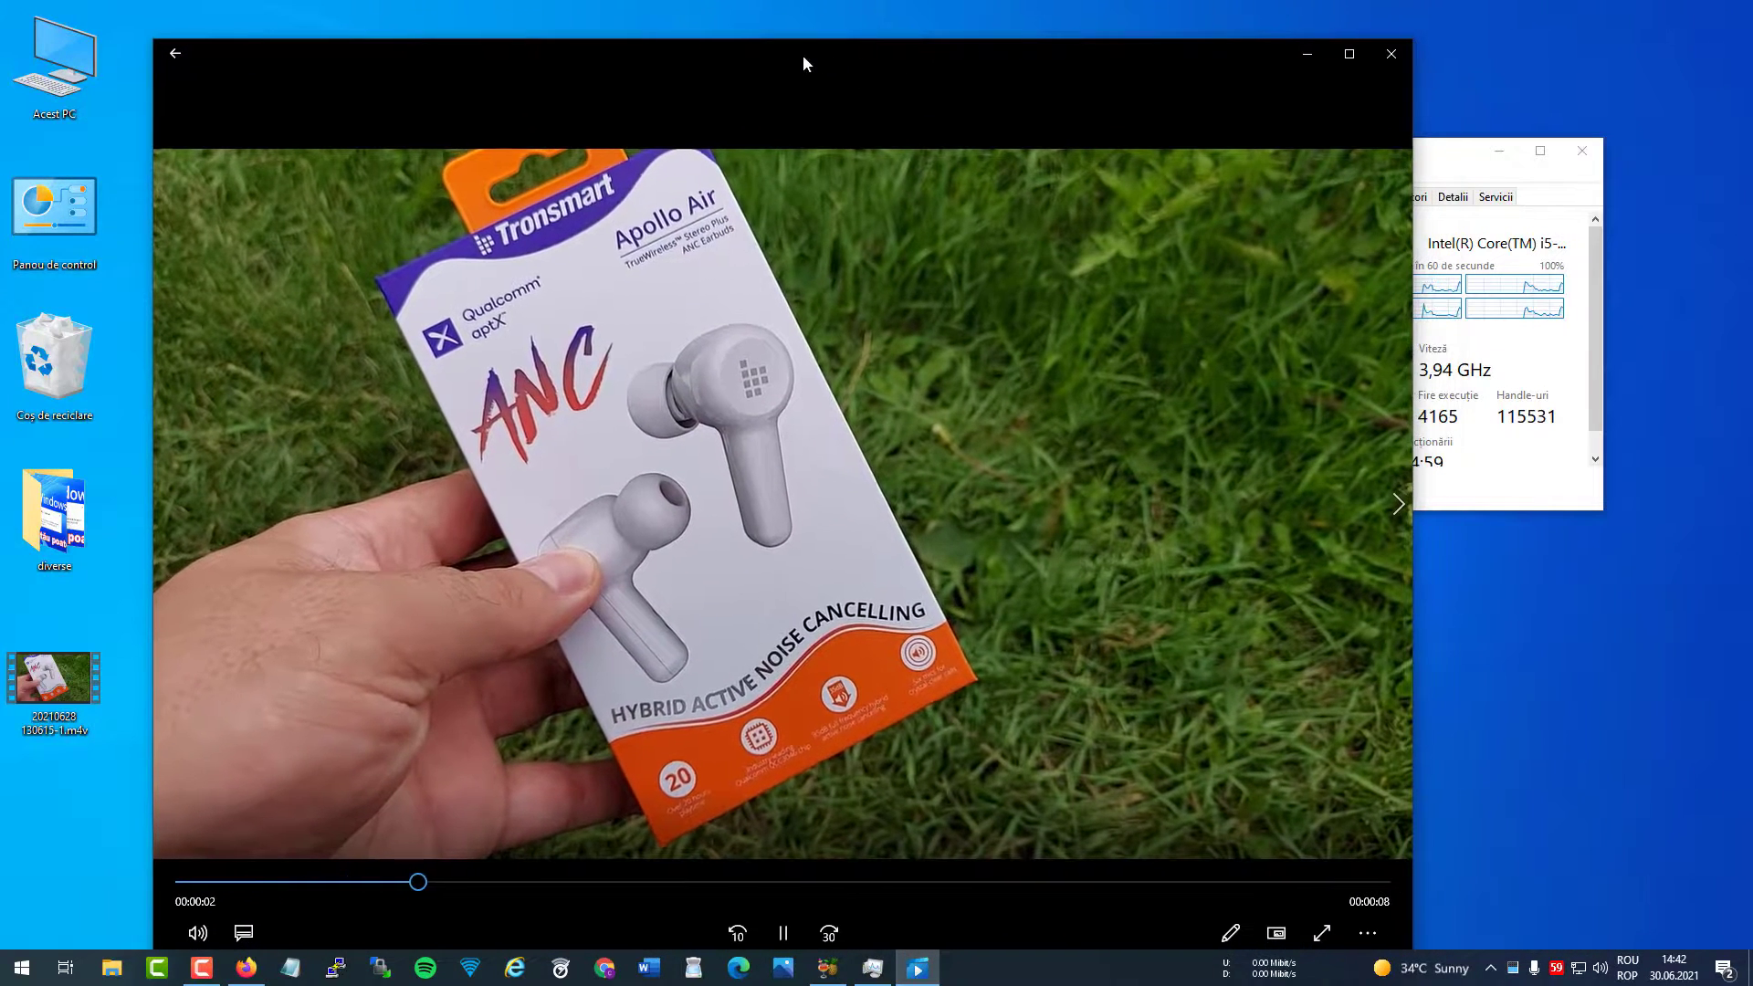
pyautogui.click(1461, 151)
pyautogui.moveTo(1461, 151); pyautogui.dragTo(1587, 225)
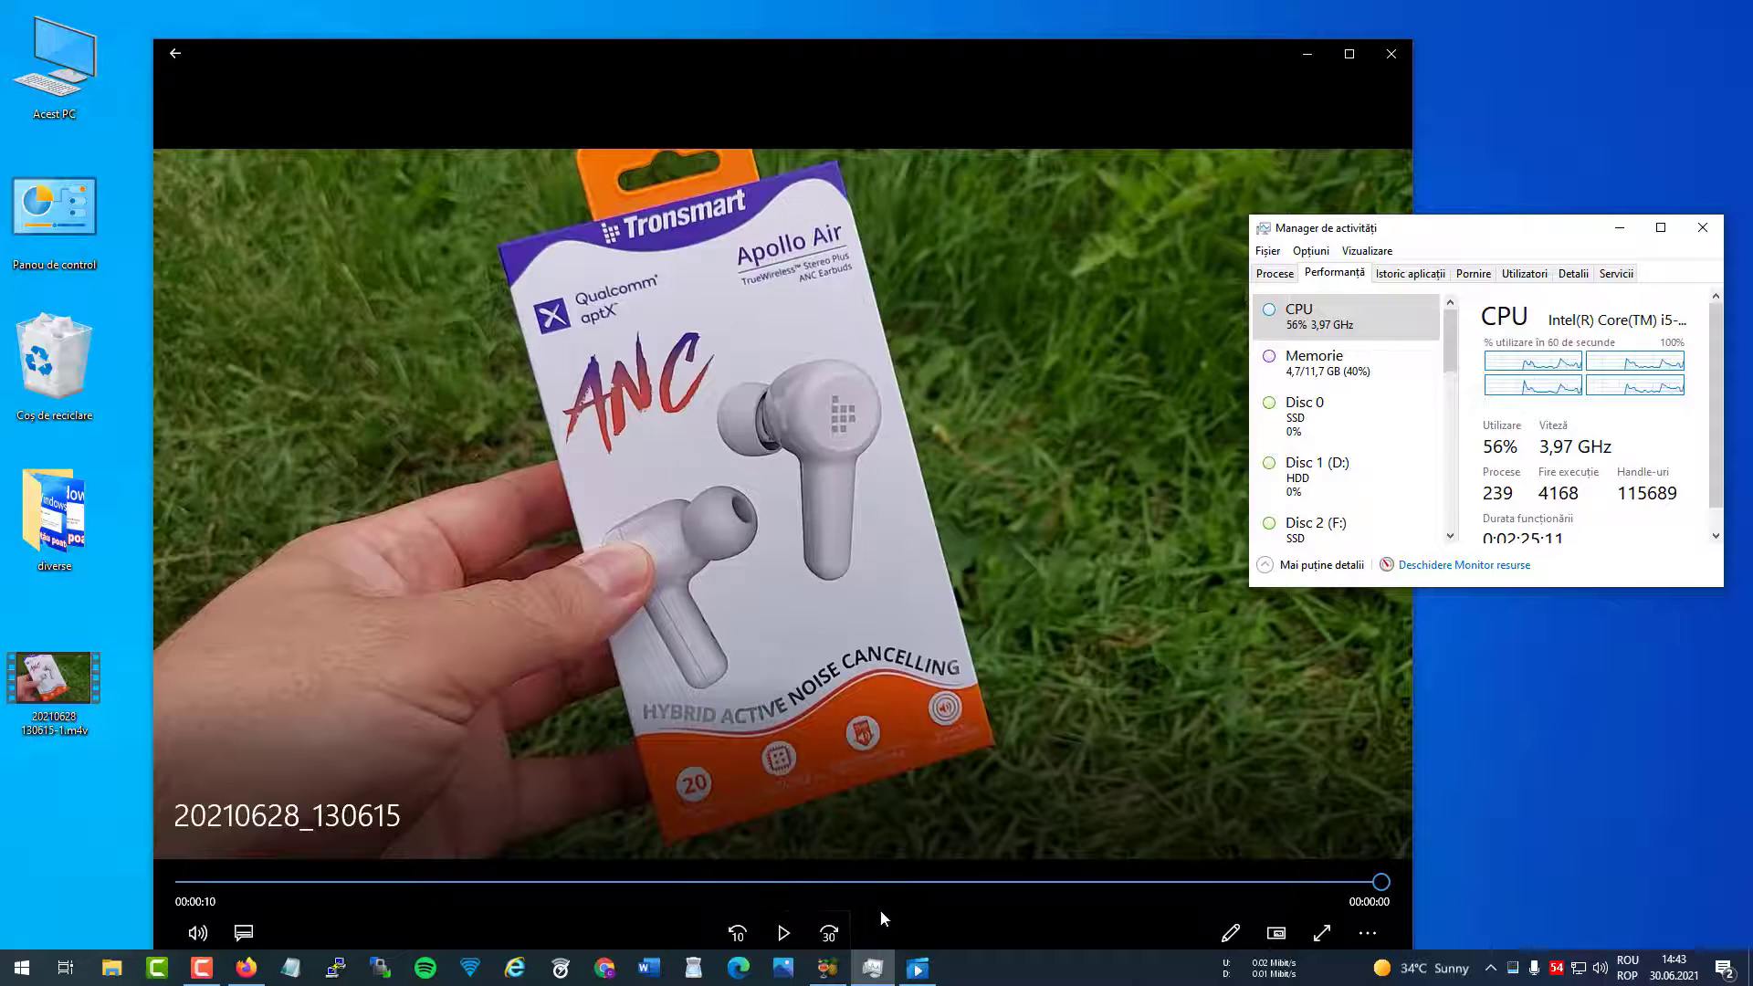
pyautogui.click(783, 932)
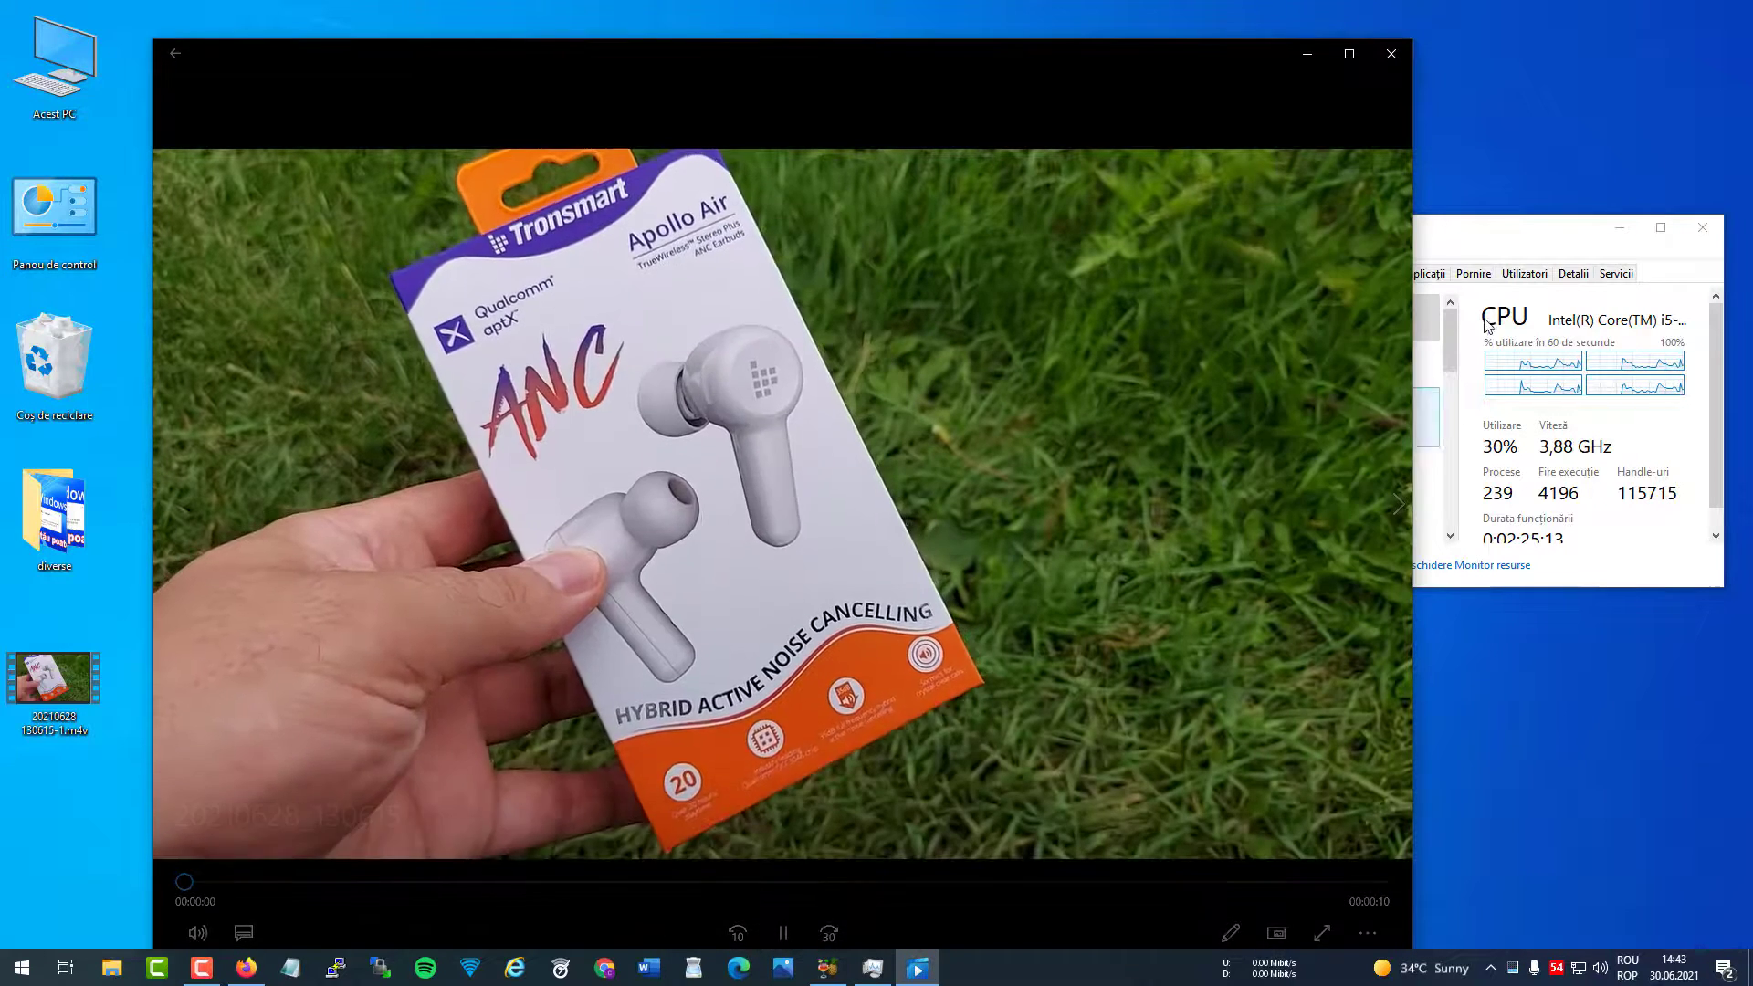
pyautogui.click(1487, 326)
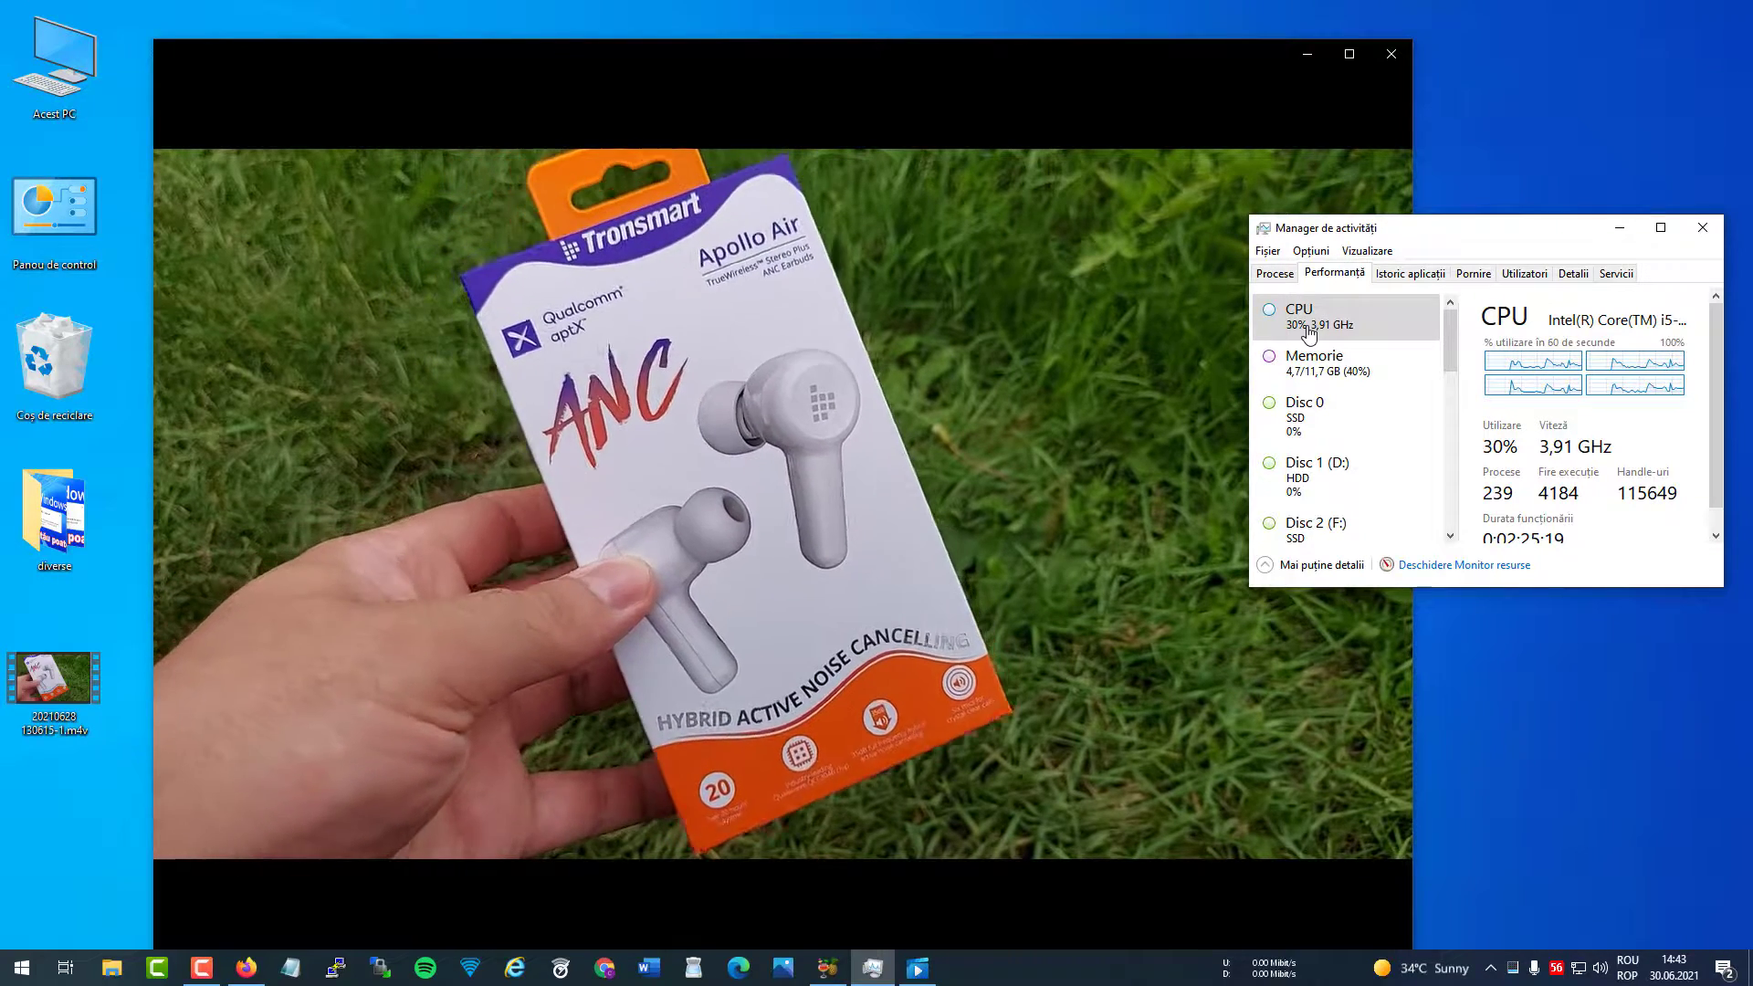
pyautogui.moveTo(1378, 85)
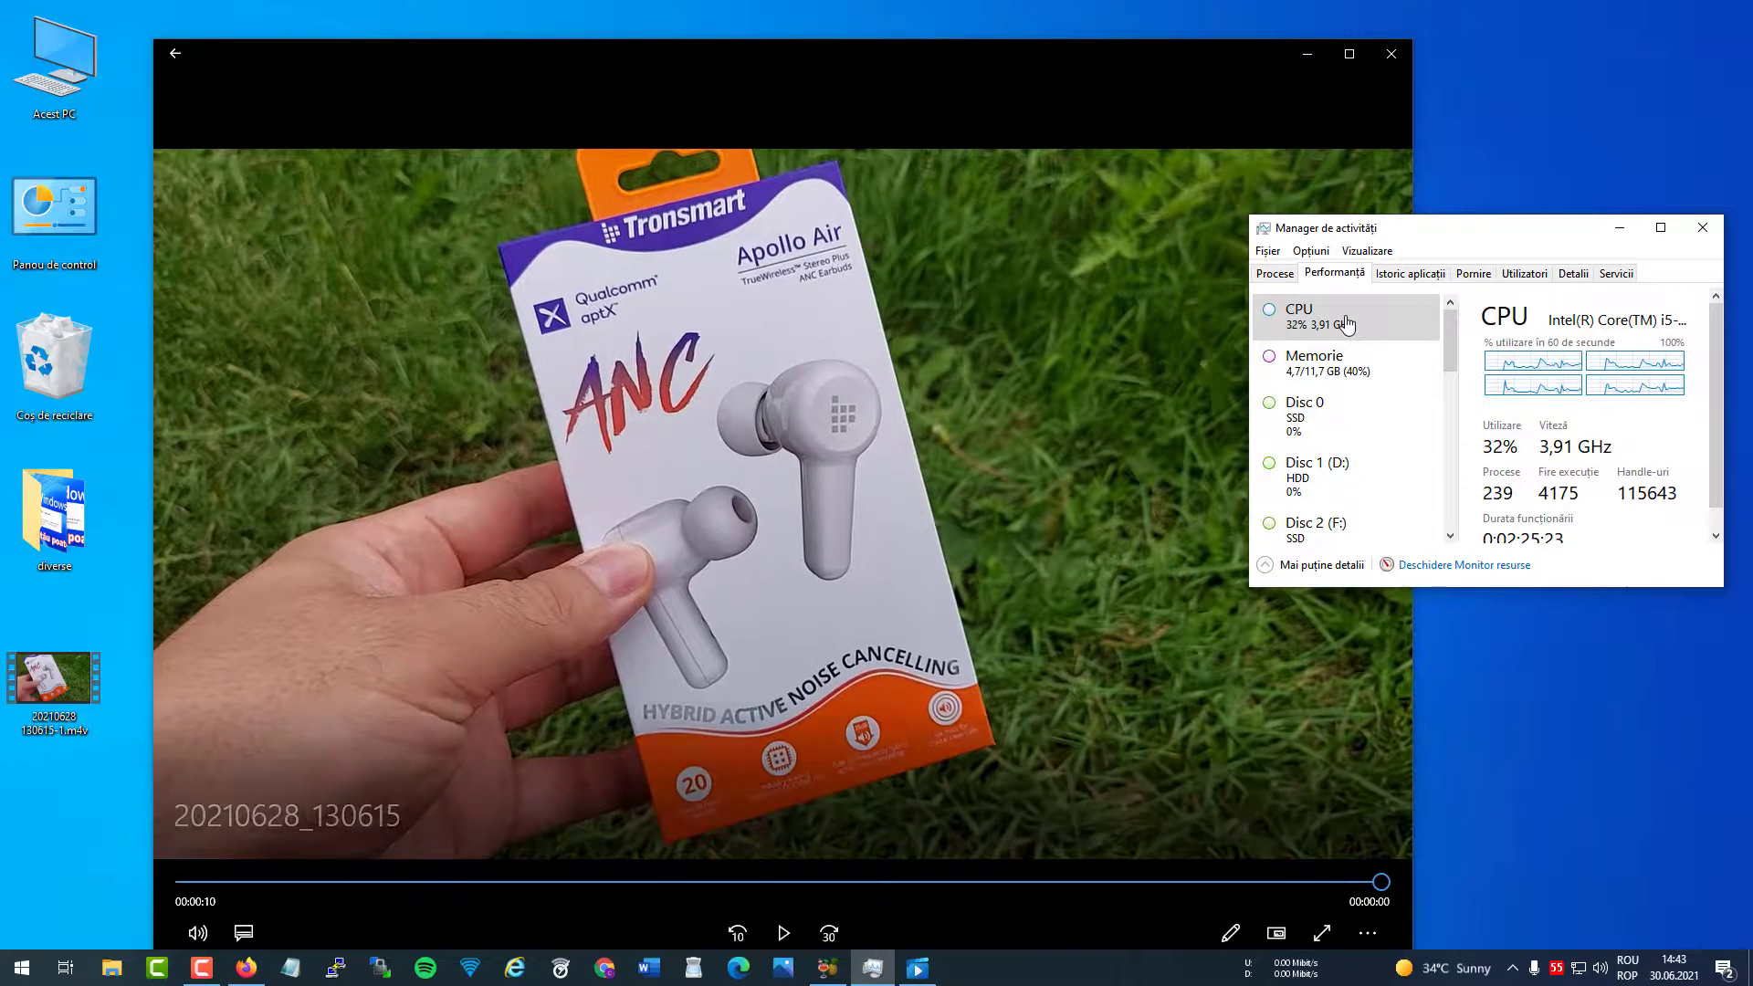
pyautogui.click(1395, 53)
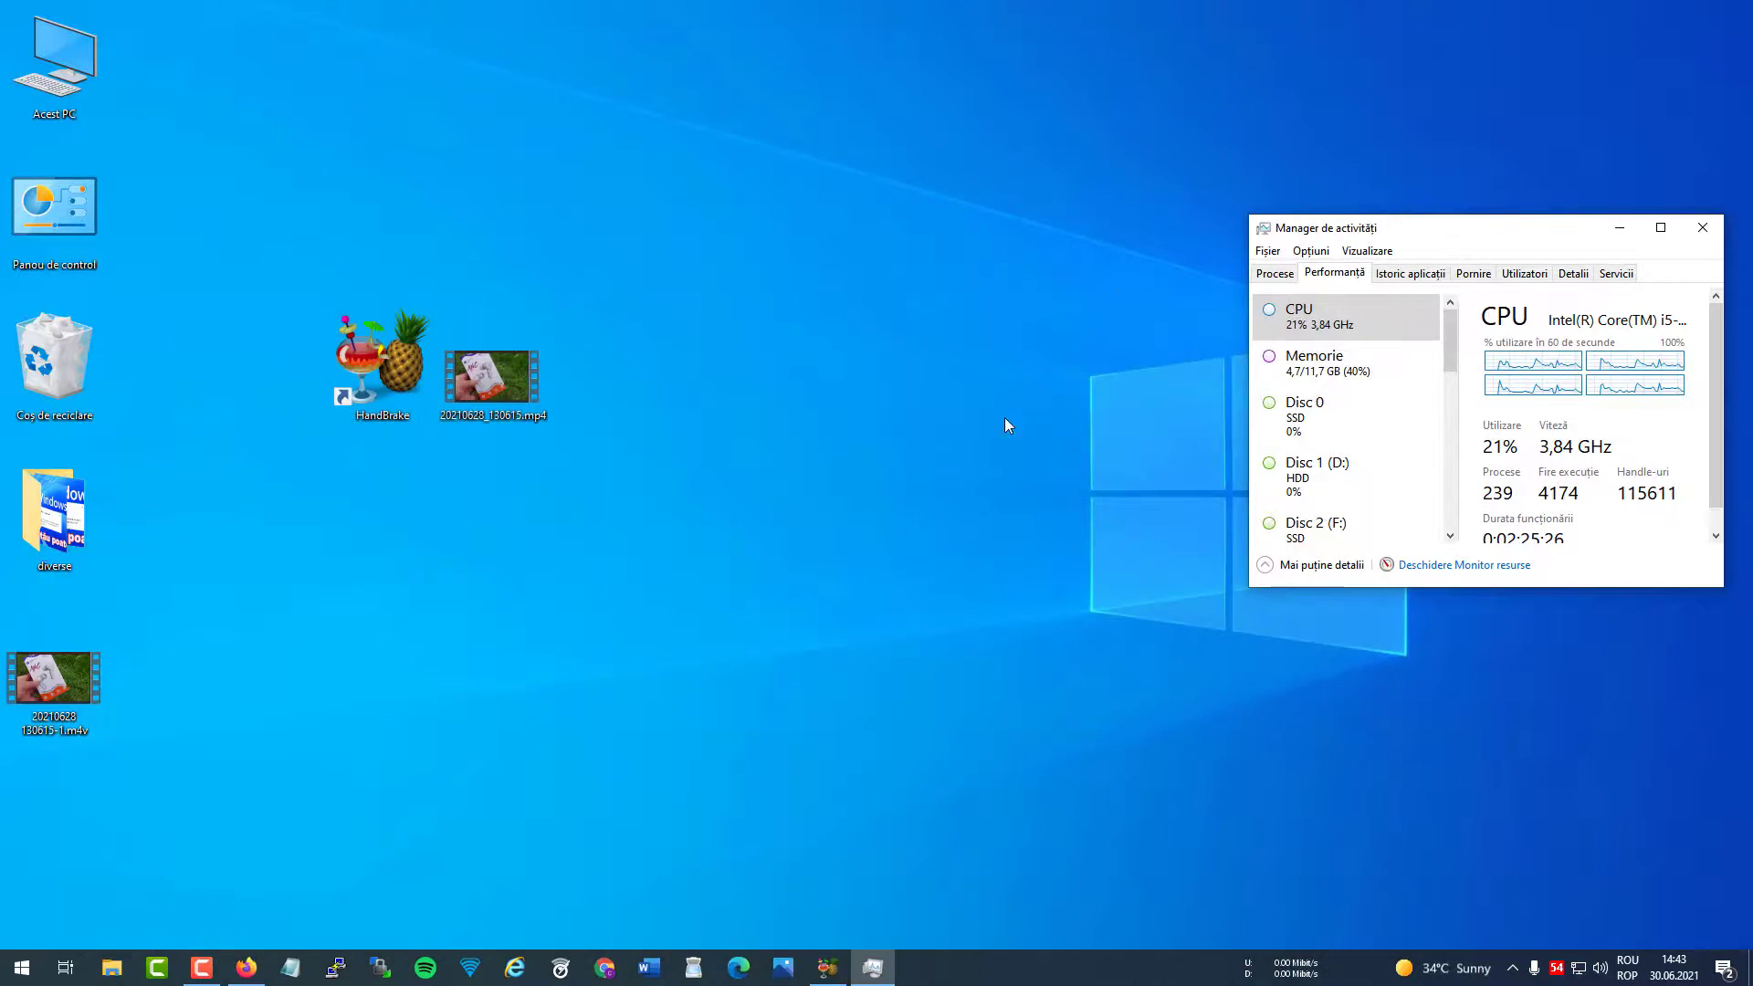
pyautogui.doubleClick(45, 687)
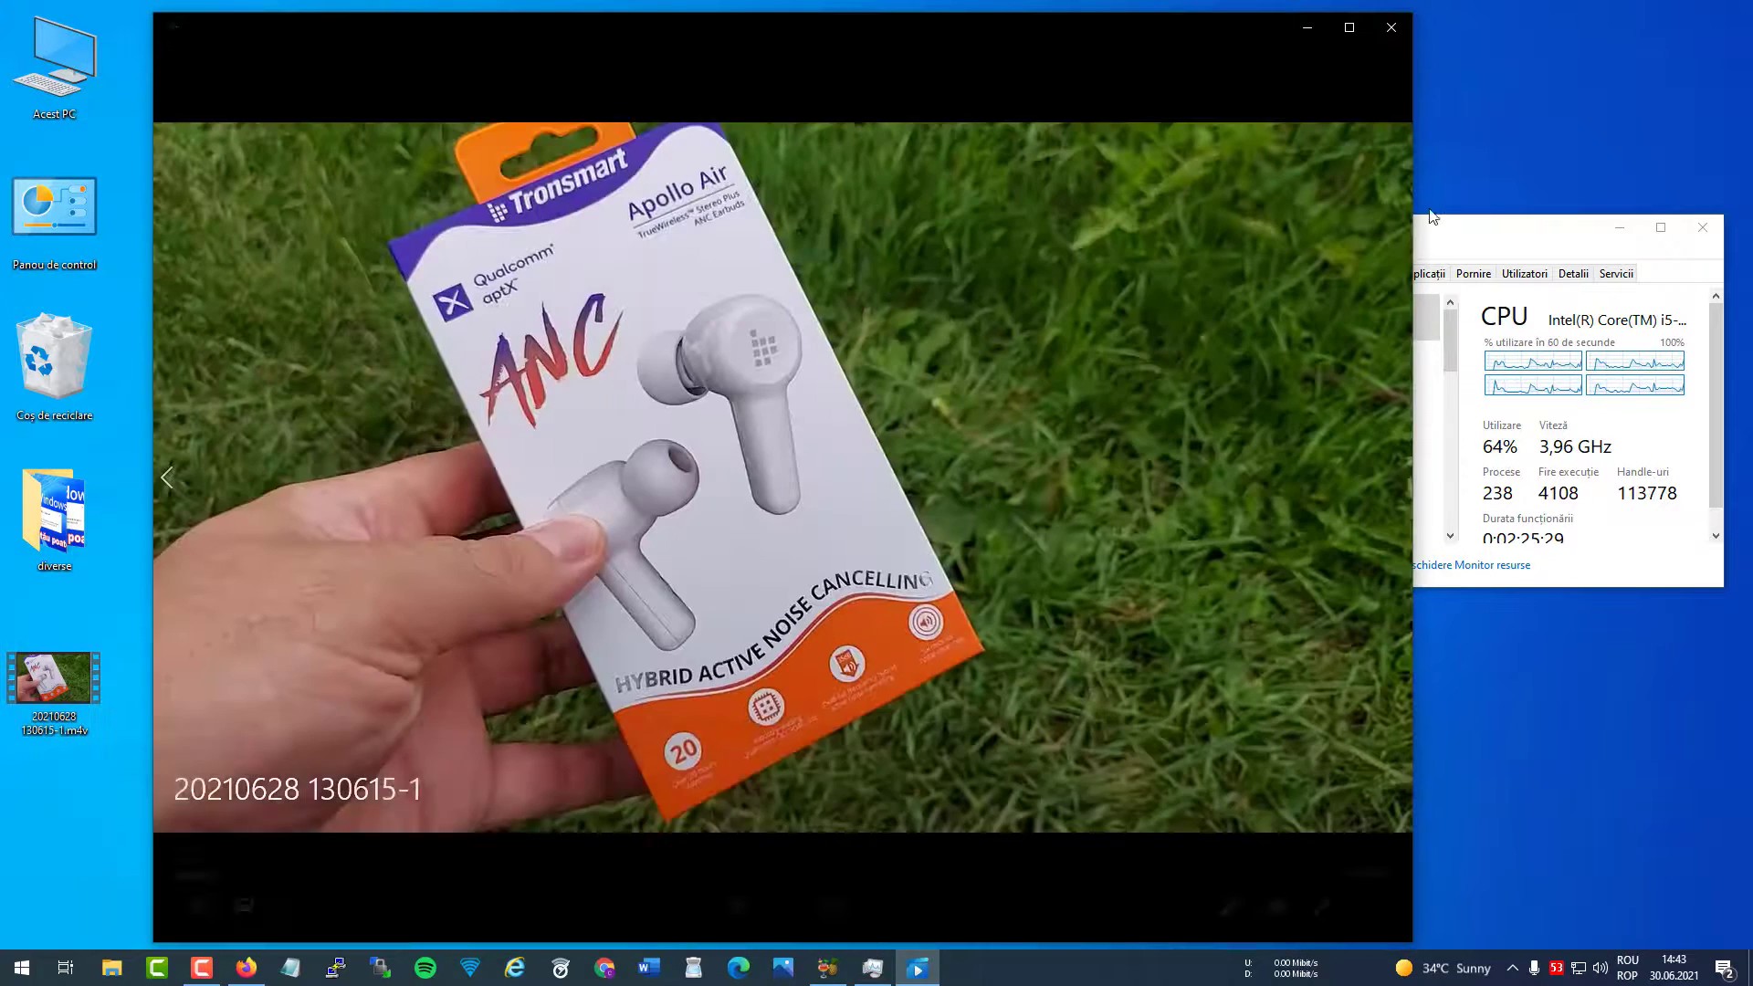
pyautogui.click(1431, 219)
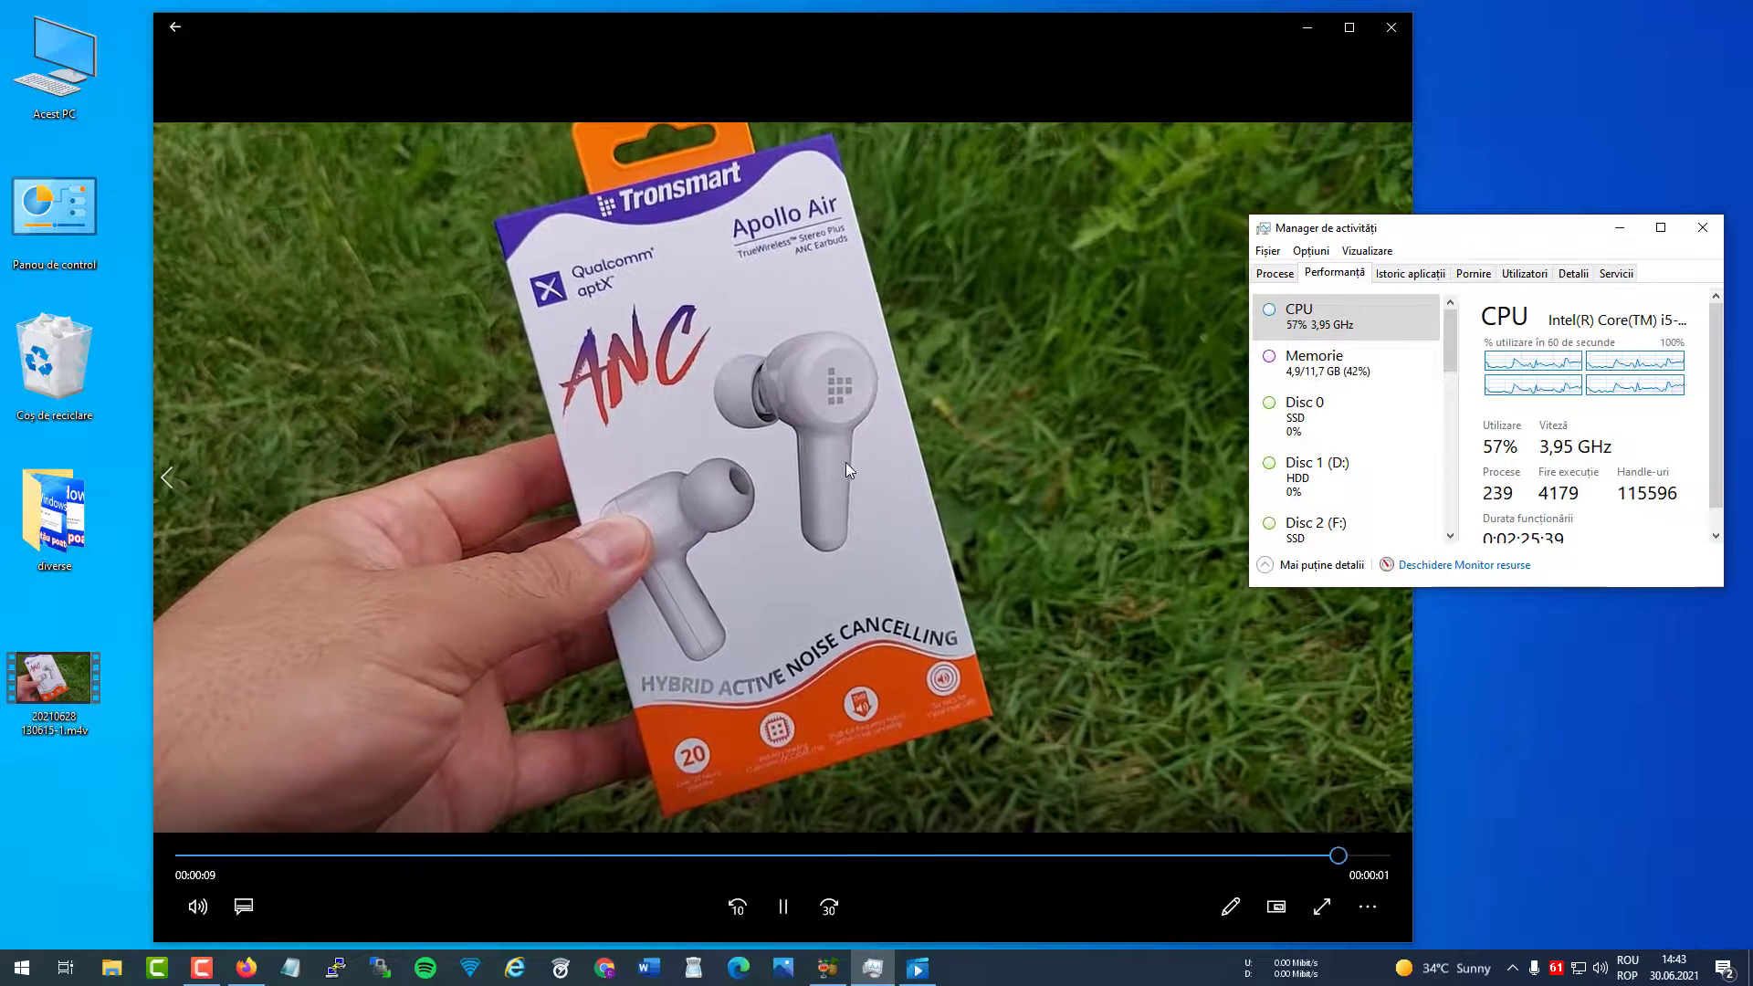
pyautogui.click(1388, 29)
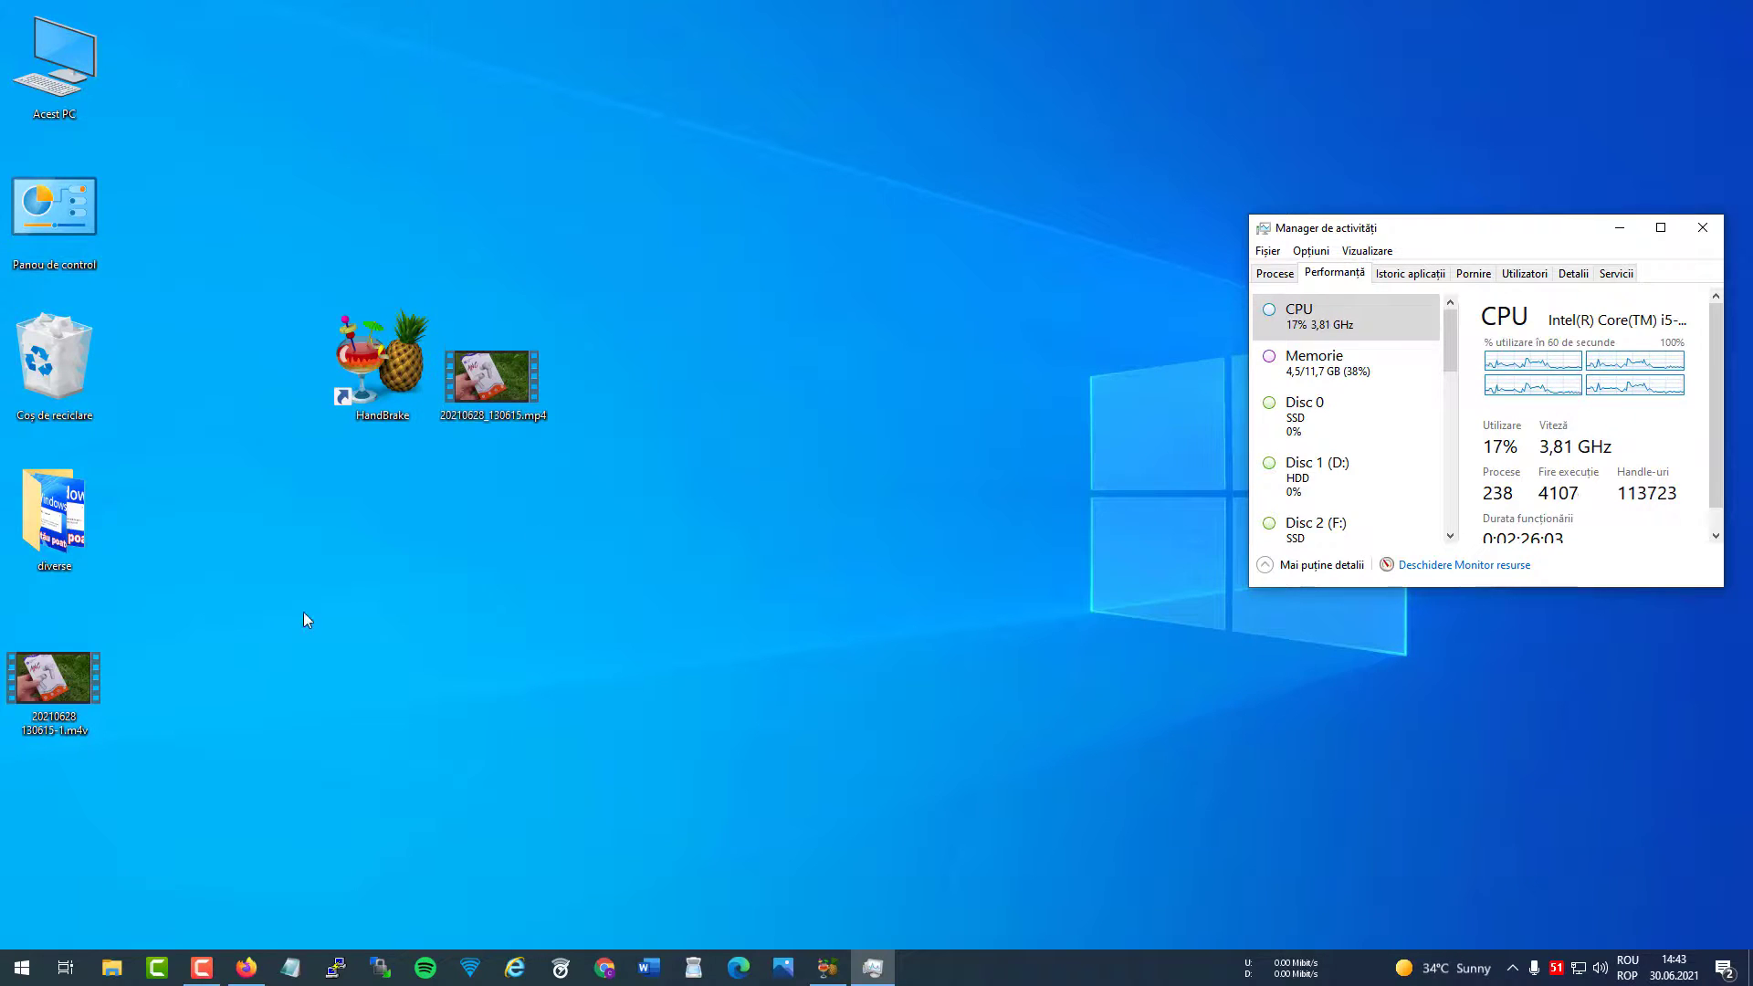
# Move the converted M4V file next to the original MP4 on the desktop
pyautogui.click(54, 681)
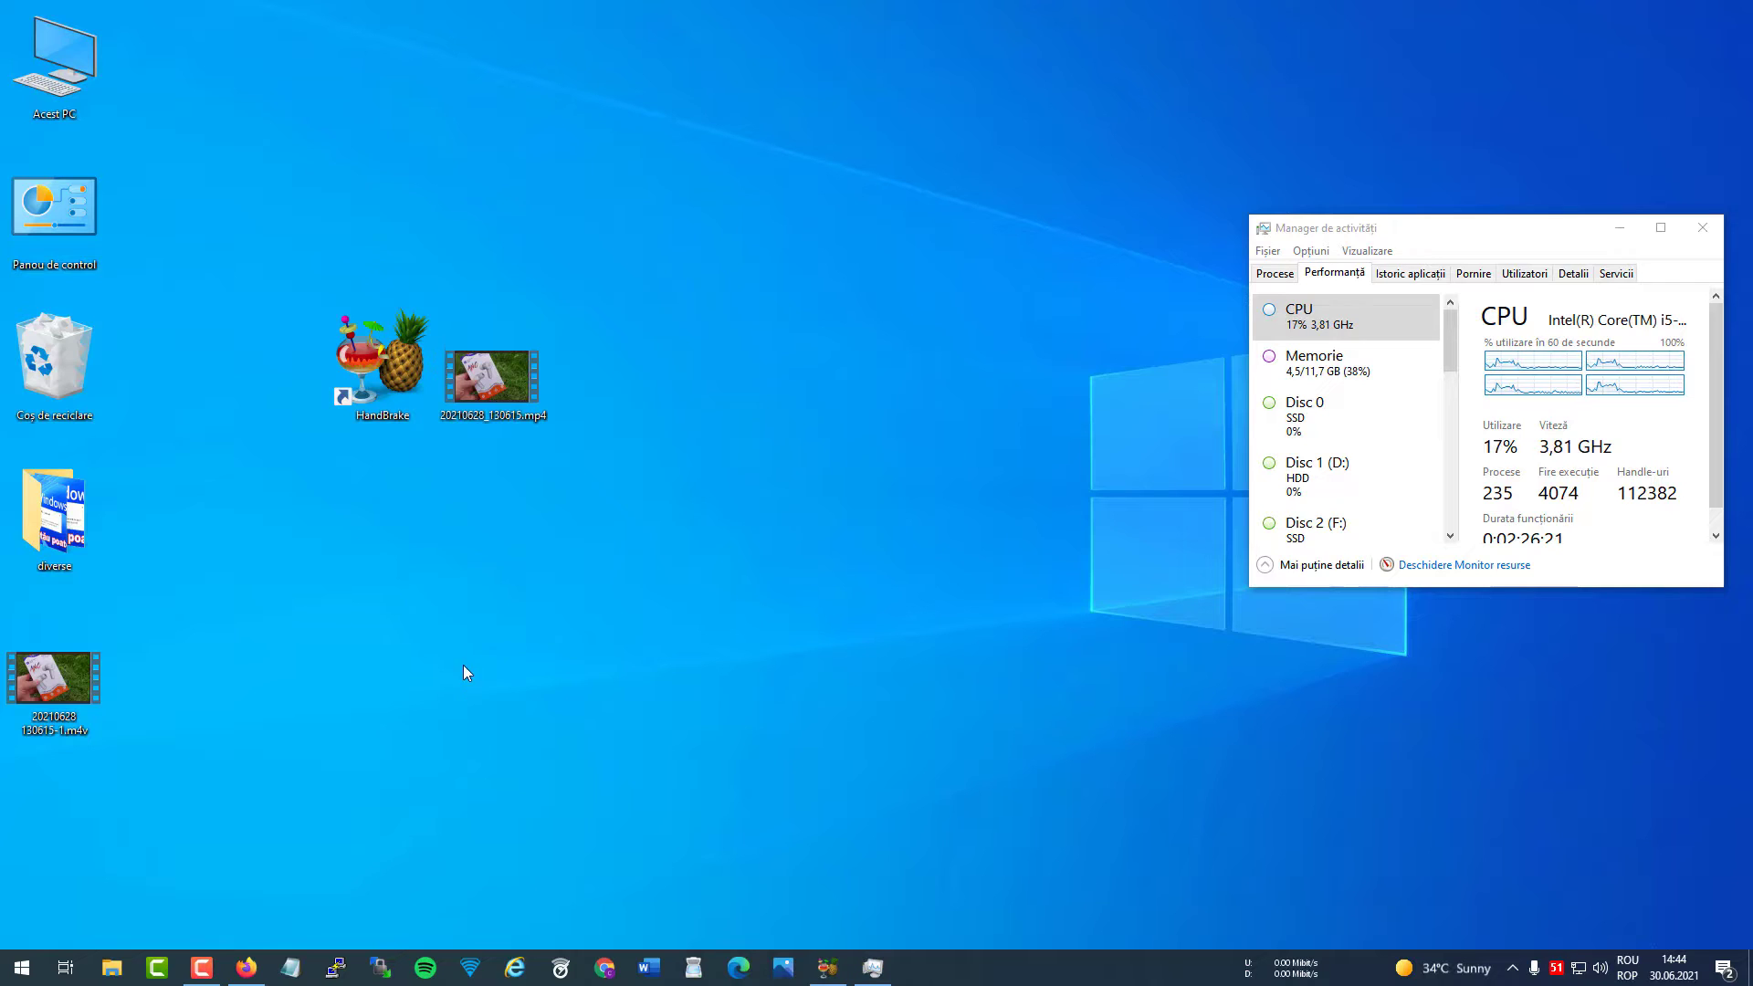
pyautogui.click(537, 416)
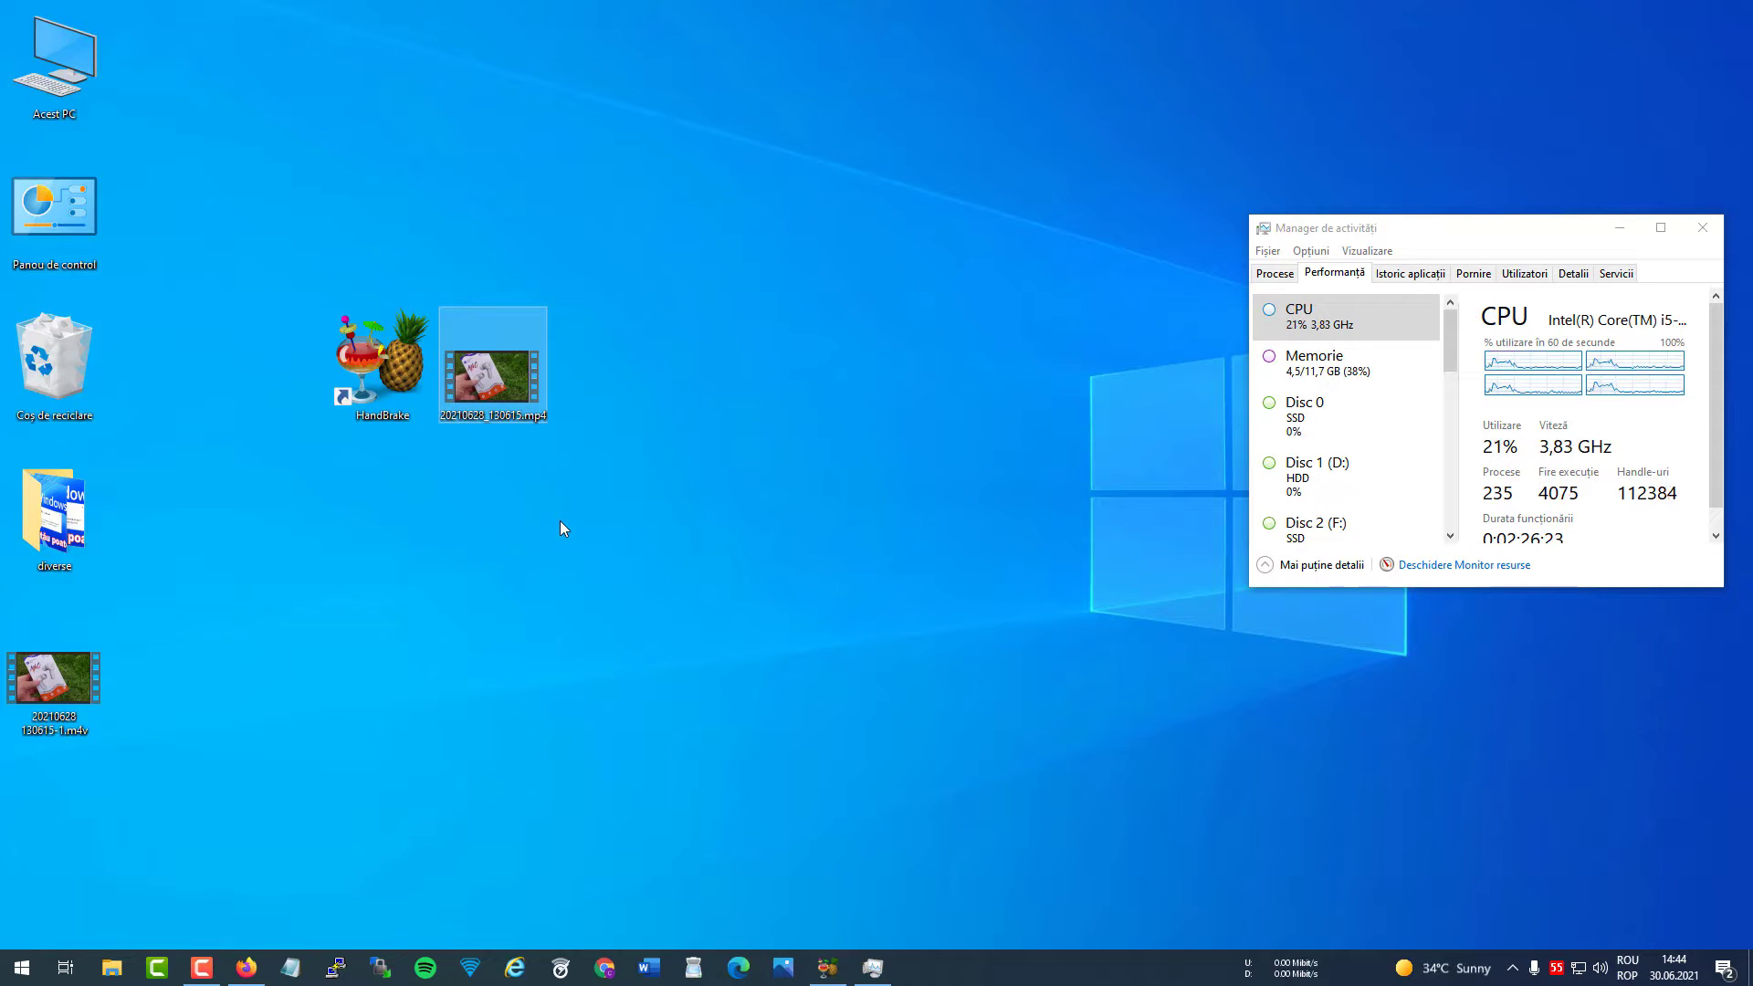
pyautogui.moveTo(55, 683); pyautogui.dragTo(633, 367)
pyautogui.click(533, 526)
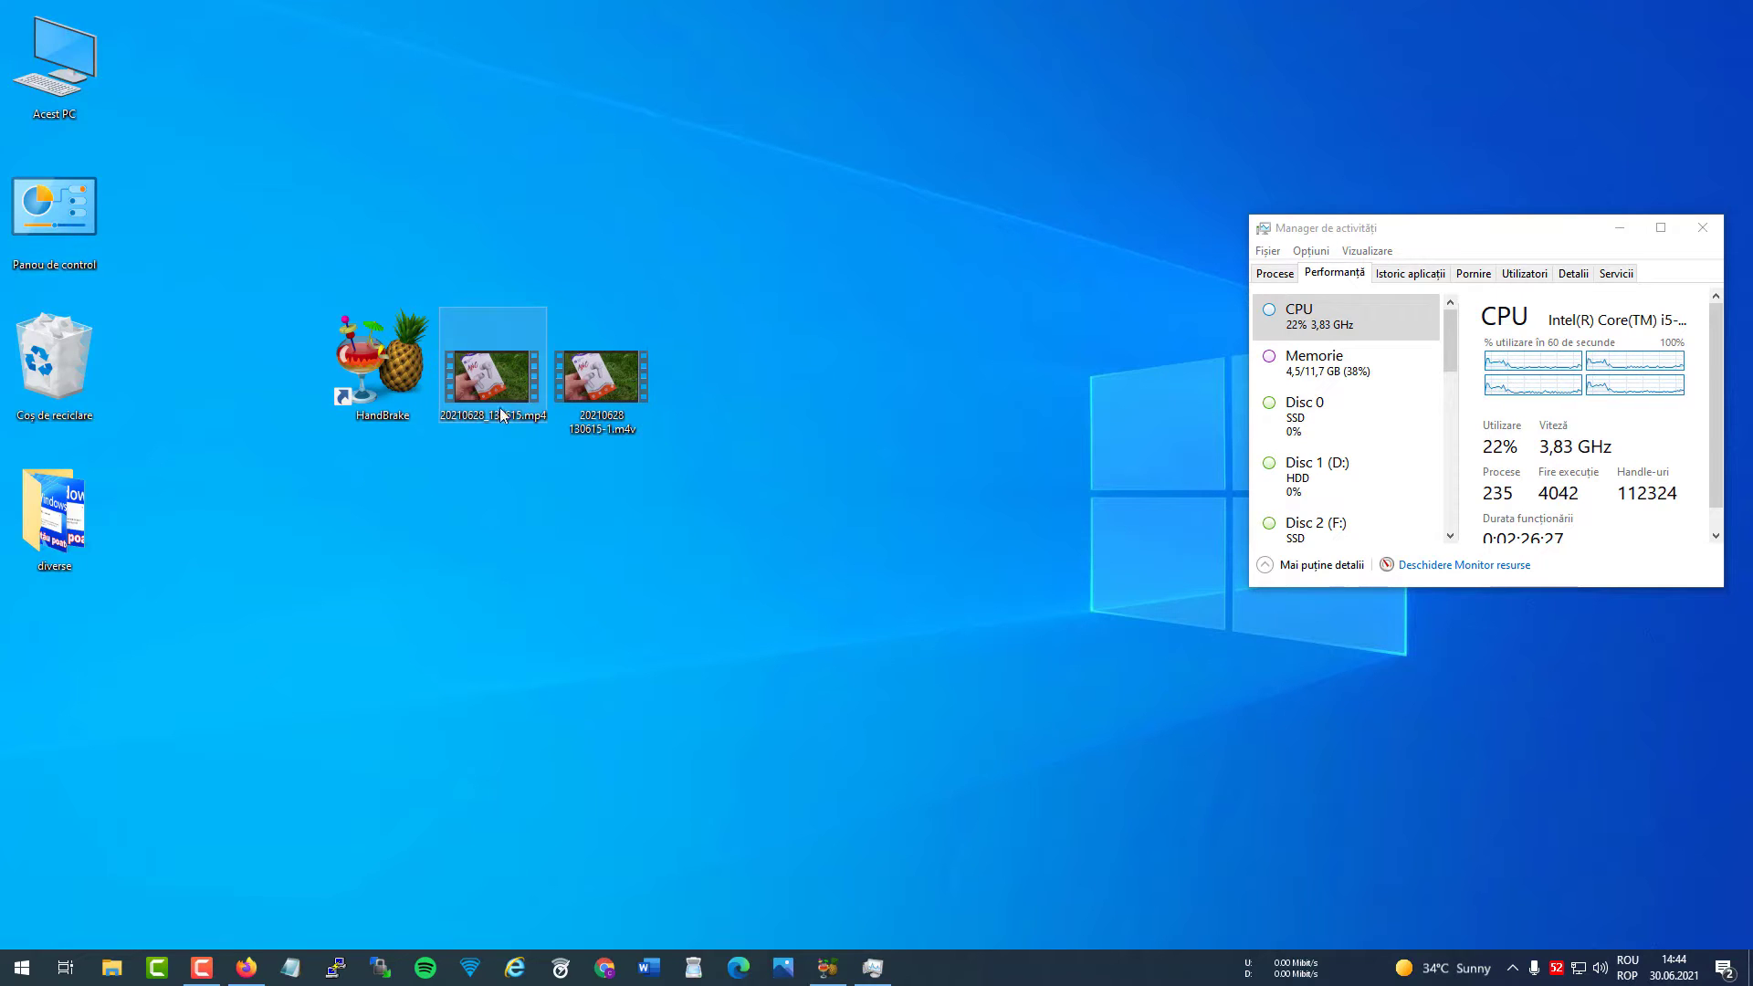